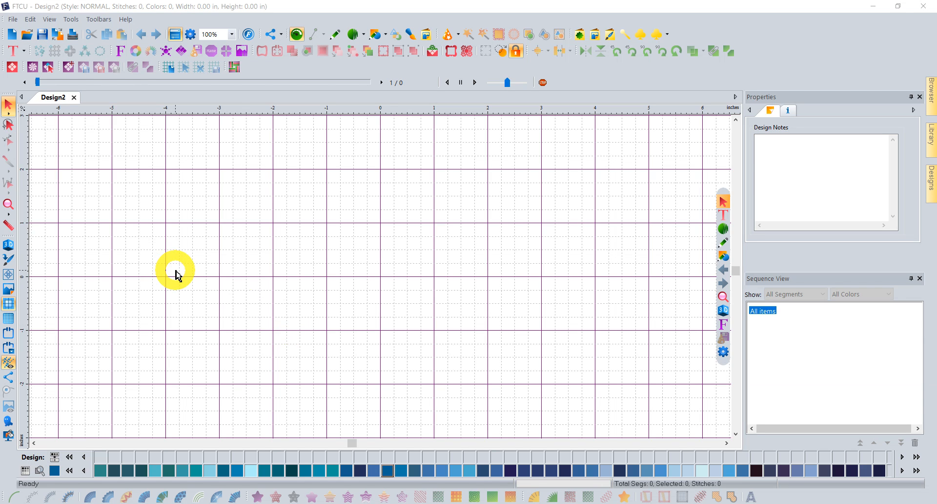
Bring up the Open File dialog to browse the artwork folder for an existing design.
{"action": "left_click", "coordinate": [25, 35]}
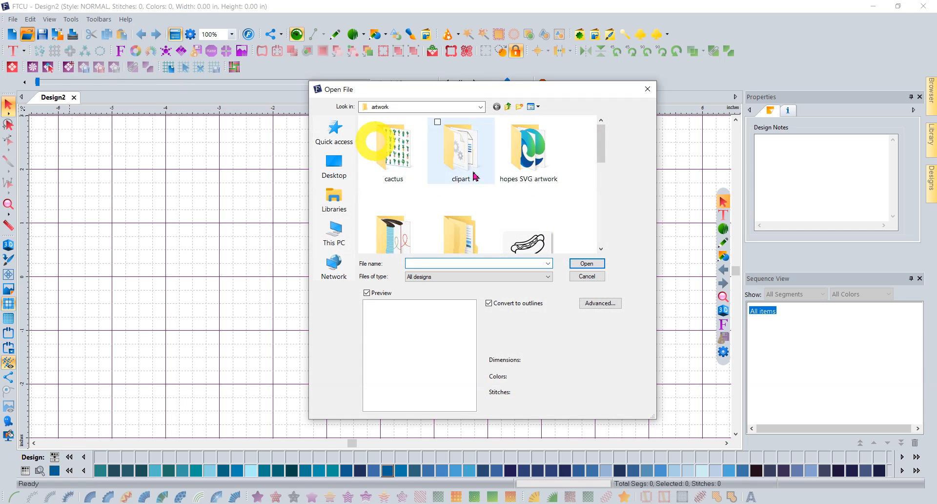
Open Image (12), the bee outline drawing, from the artwork folder as a new design tab.
{"action": "left_click", "coordinate": [601, 249]}
{"action": "left_click", "coordinate": [601, 249]}
{"action": "left_click", "coordinate": [600, 248]}
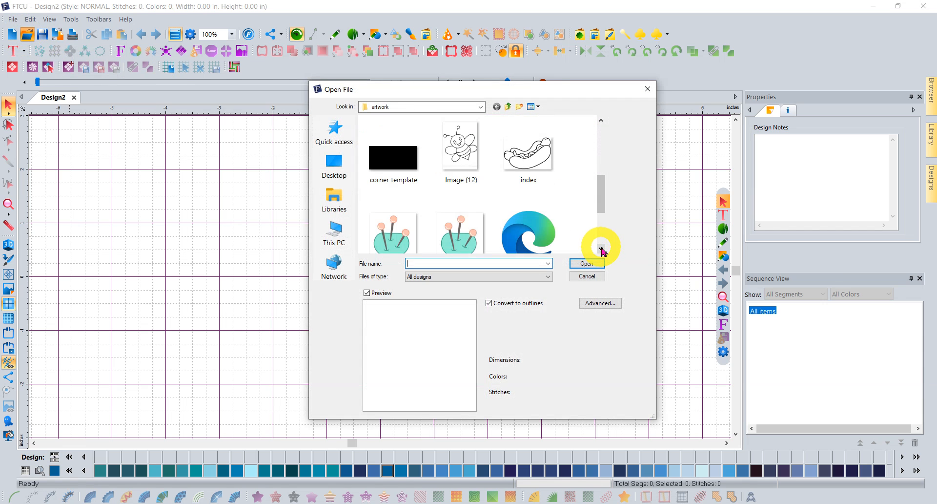
{"action": "left_click", "coordinate": [463, 142]}
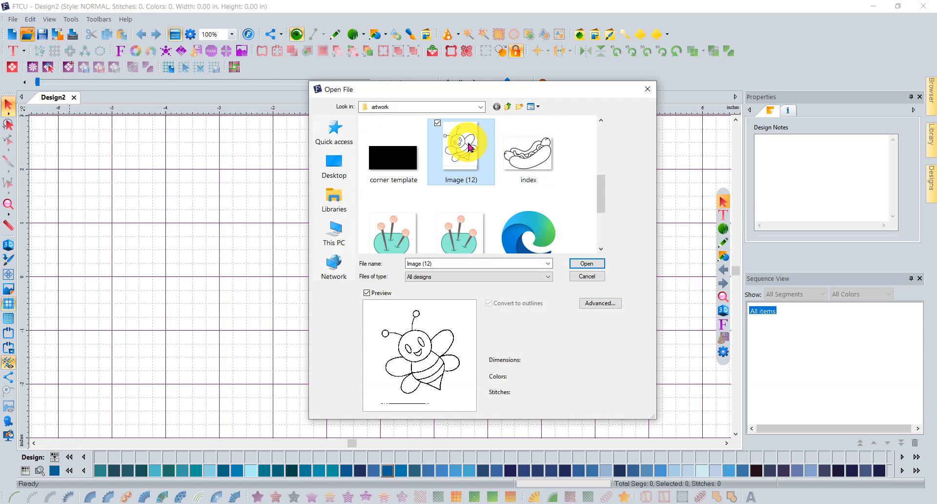
{"action": "left_click", "coordinate": [586, 263]}
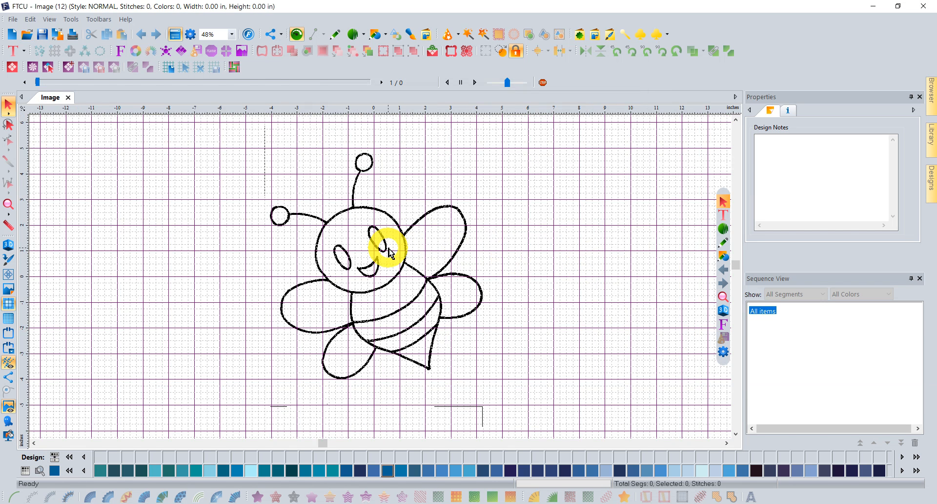
{"action": "right_click", "coordinate": [390, 252]}
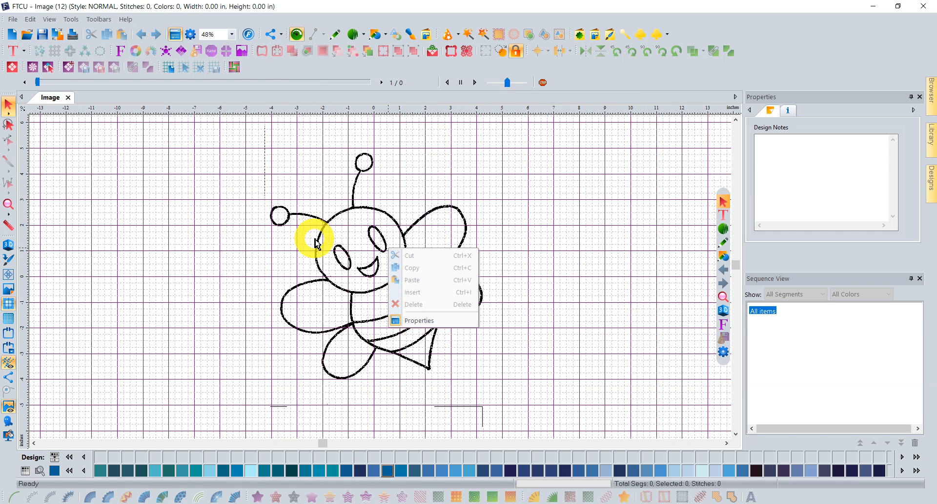
Start defining the backdrop scale with a line from the left antenna ball to the right wing.
{"action": "left_click", "coordinate": [7, 289]}
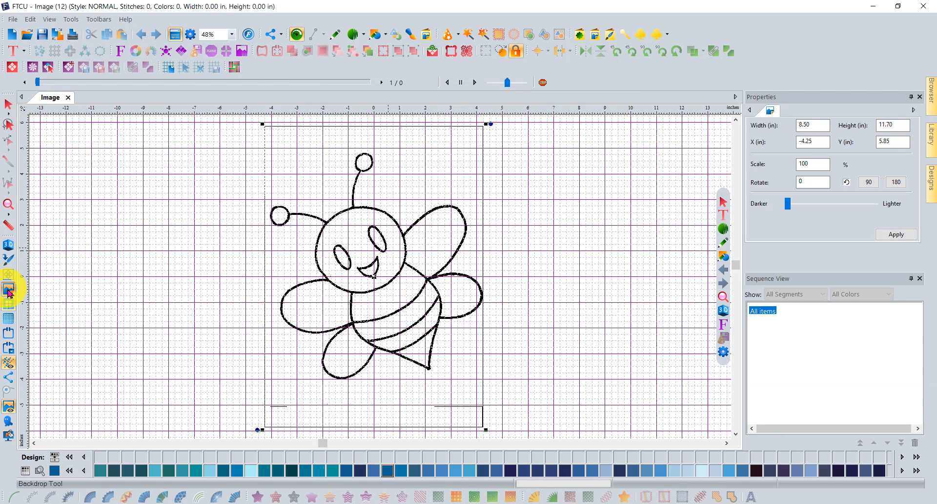
{"action": "right_click", "coordinate": [375, 278]}
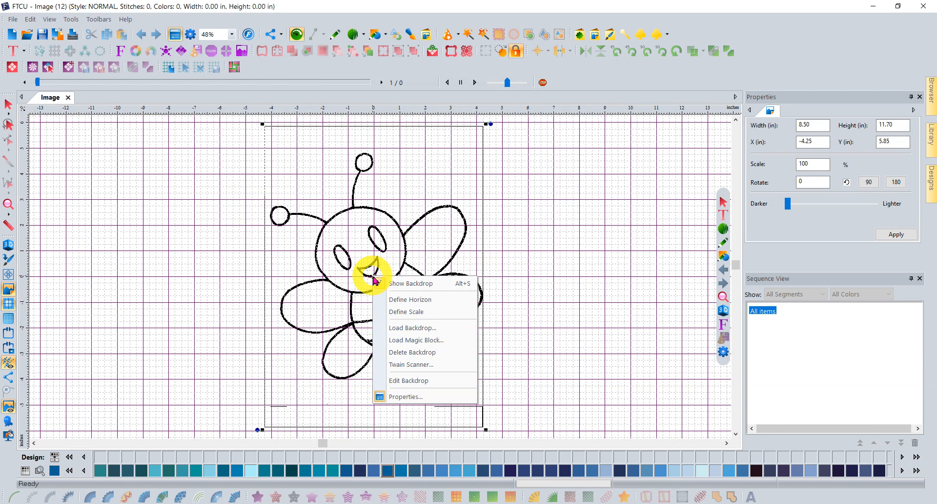
{"action": "left_click", "coordinate": [397, 313]}
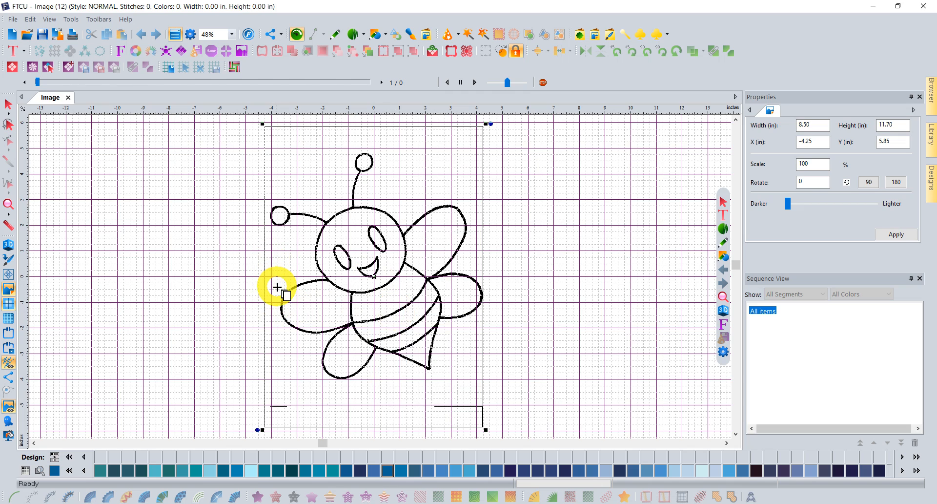
{"action": "left_click", "coordinate": [272, 213]}
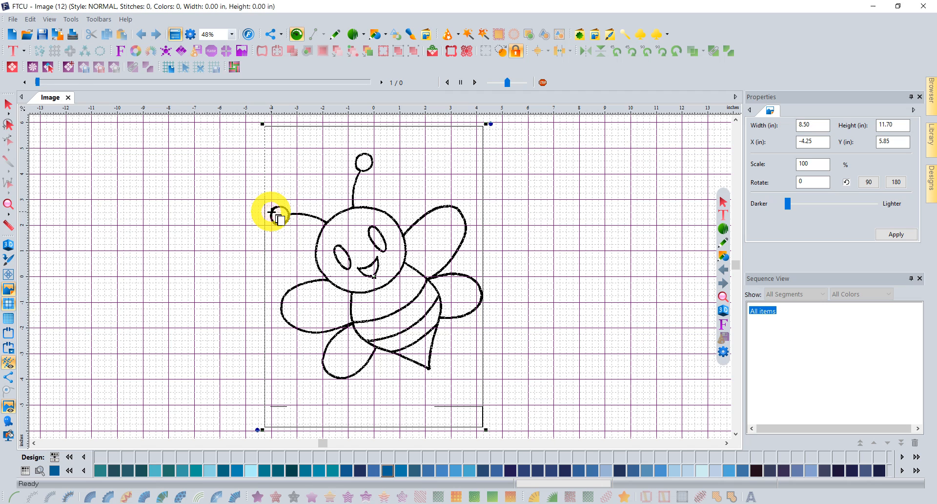
{"action": "left_click", "coordinate": [483, 217]}
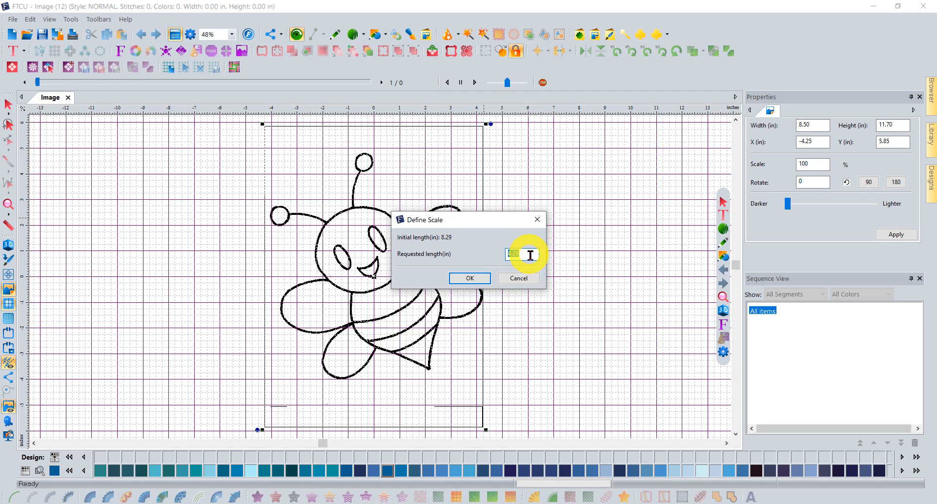
Accept the scale length and rotate the bee backdrop upright, to 12.31 × 14.04 in.
{"action": "left_click", "coordinate": [470, 278]}
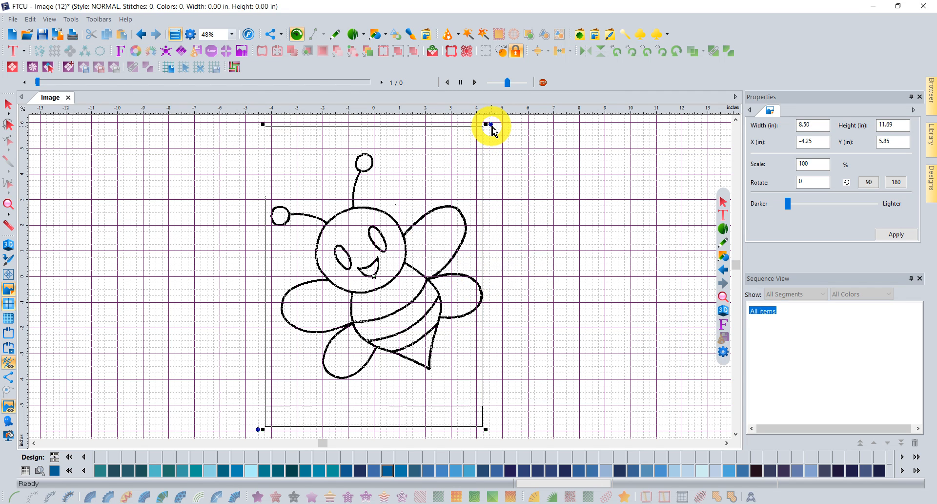
{"action": "left_click_drag", "start_coordinate": [490, 125], "coordinate": [550, 180]}
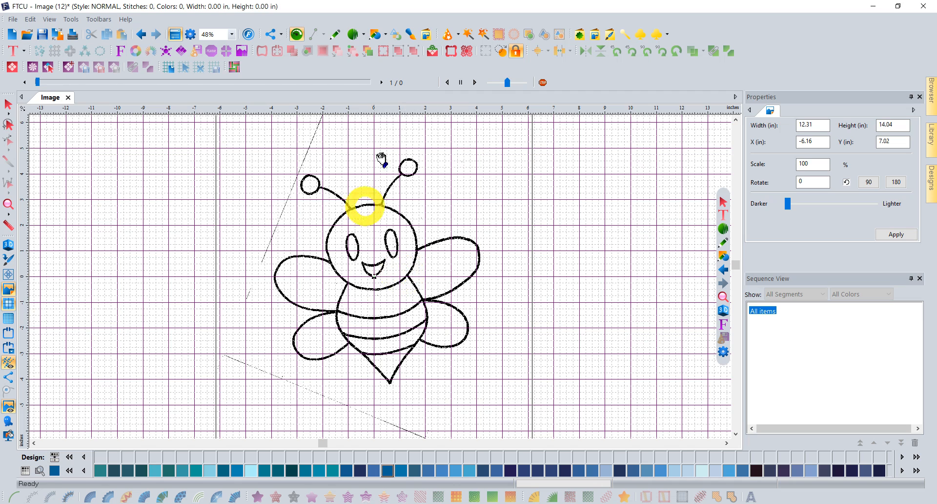
{"action": "left_click", "coordinate": [364, 40]}
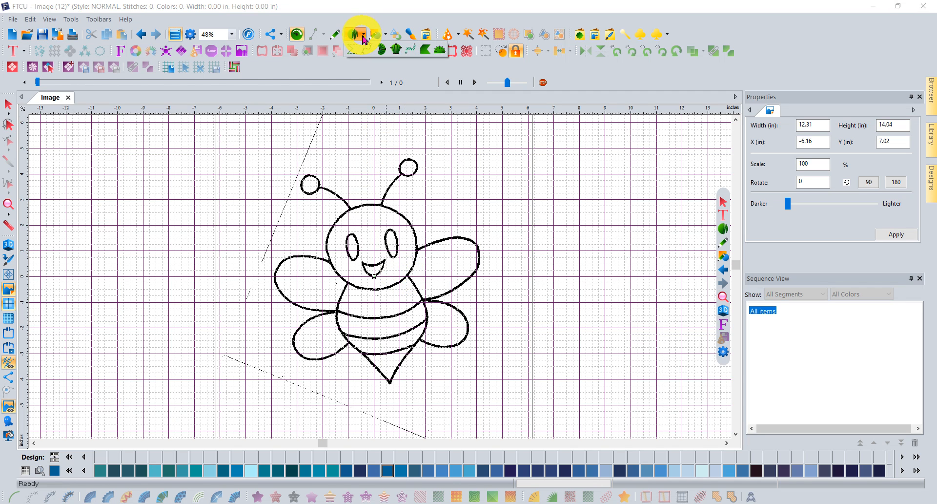
Begin an appliqué outline at the body's upper right, tracing down the right side to the stinger tip.
{"action": "left_click", "coordinate": [440, 50]}
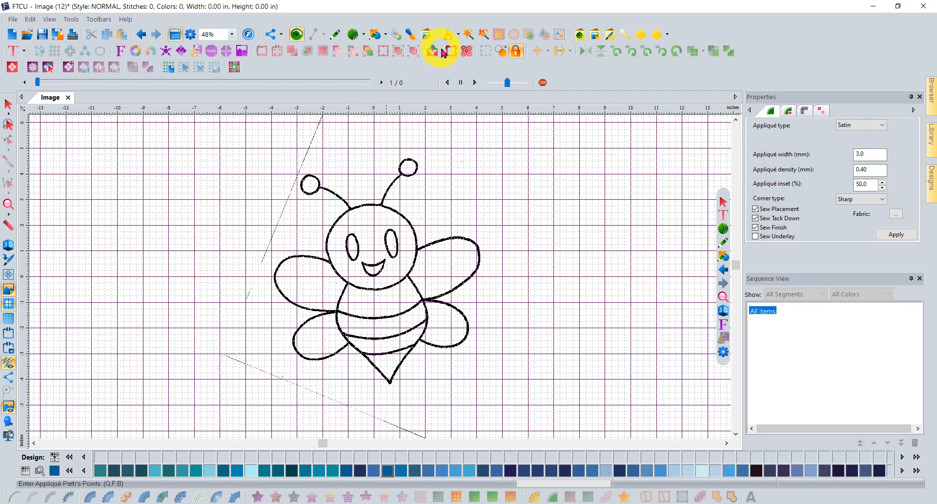
{"action": "left_click", "coordinate": [401, 267]}
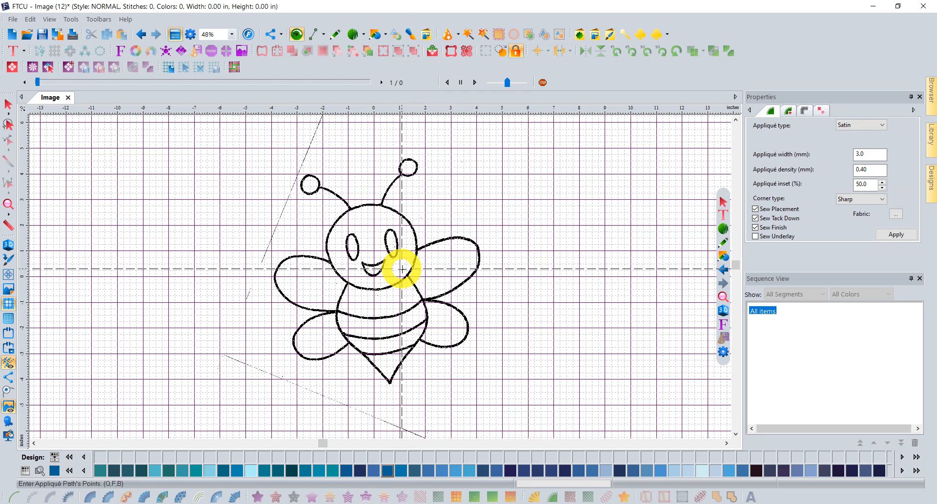
{"action": "left_click", "coordinate": [418, 290]}
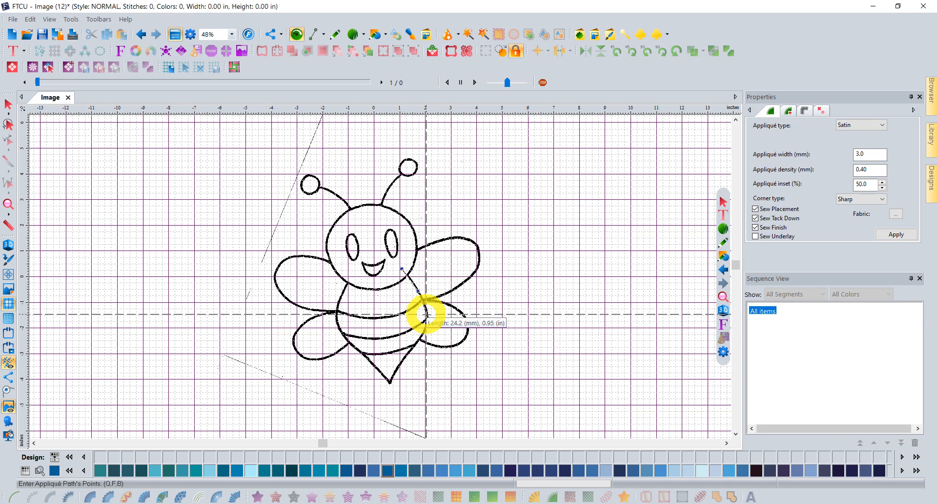
{"action": "key", "text": "ctrl"}
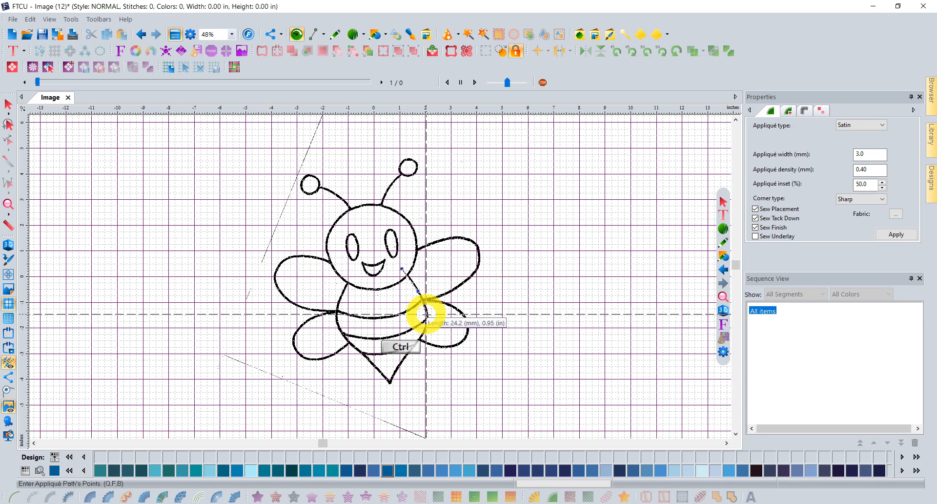
{"action": "left_click", "coordinate": [427, 316], "text": "ctrl"}
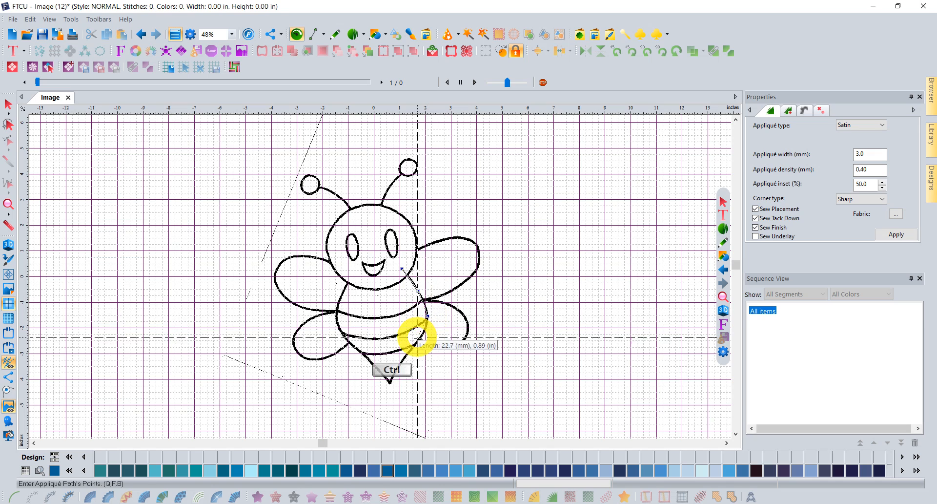
{"action": "left_click", "coordinate": [418, 343], "text": "ctrl"}
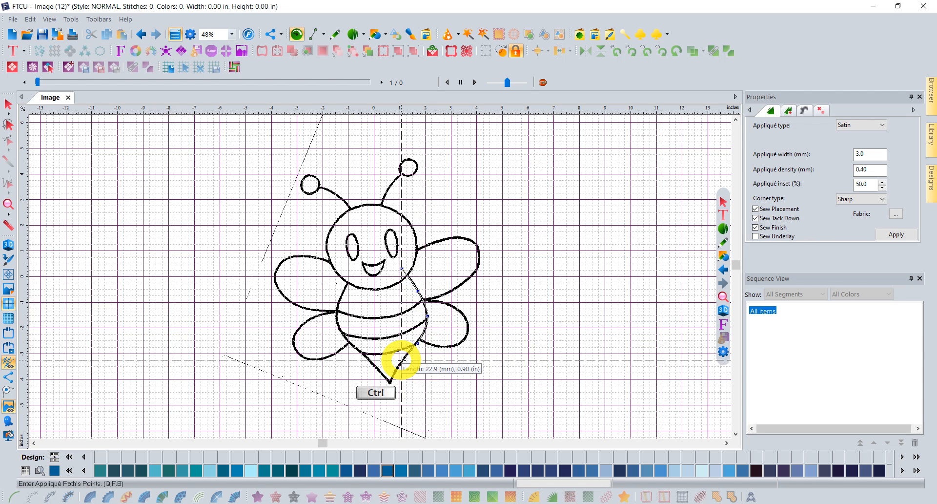
{"action": "left_click", "coordinate": [401, 360], "text": "ctrl"}
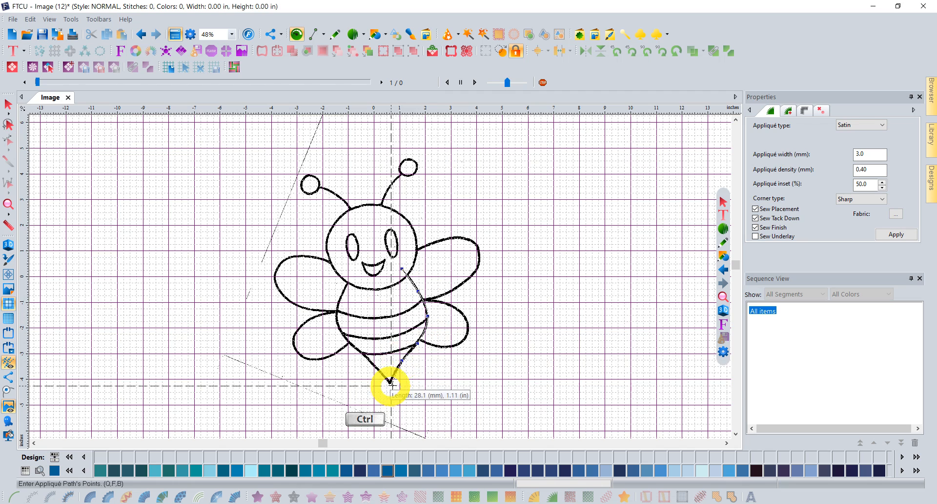
{"action": "left_click", "coordinate": [389, 383], "text": "ctrl"}
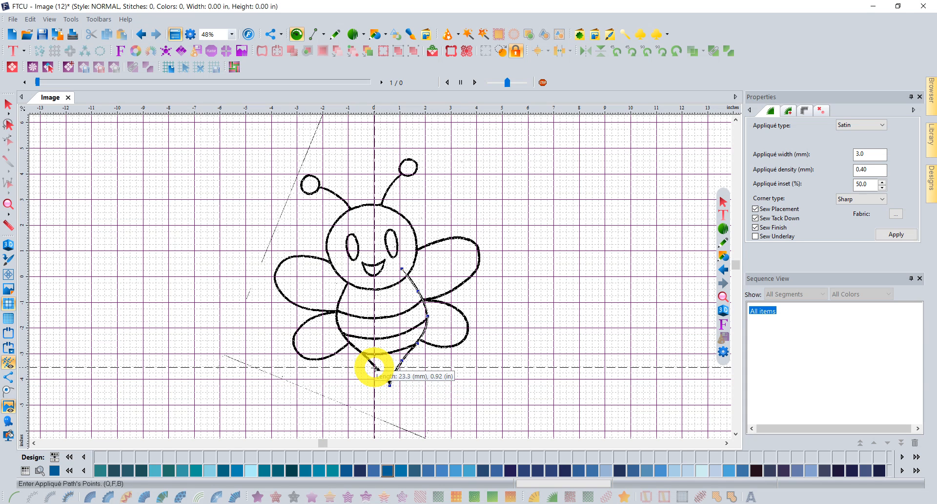
Trace up the body's left side back to the start and close the appliqué shape.
{"action": "left_click", "coordinate": [374, 366]}
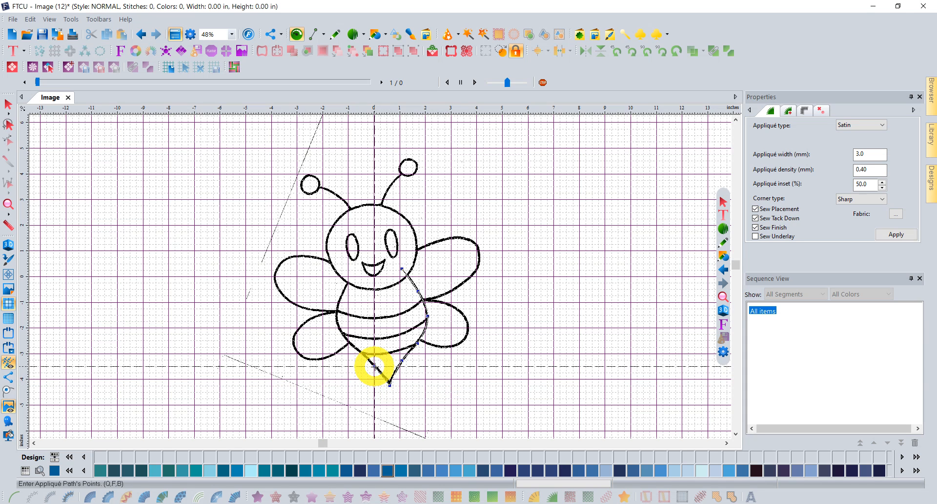
{"action": "left_click", "coordinate": [352, 346], "text": "ctrl"}
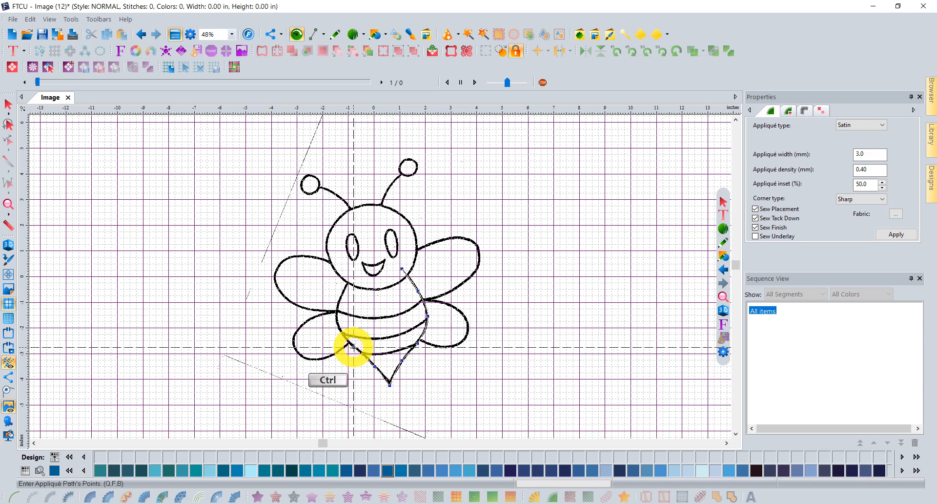
{"action": "left_click", "coordinate": [336, 322], "text": "ctrl"}
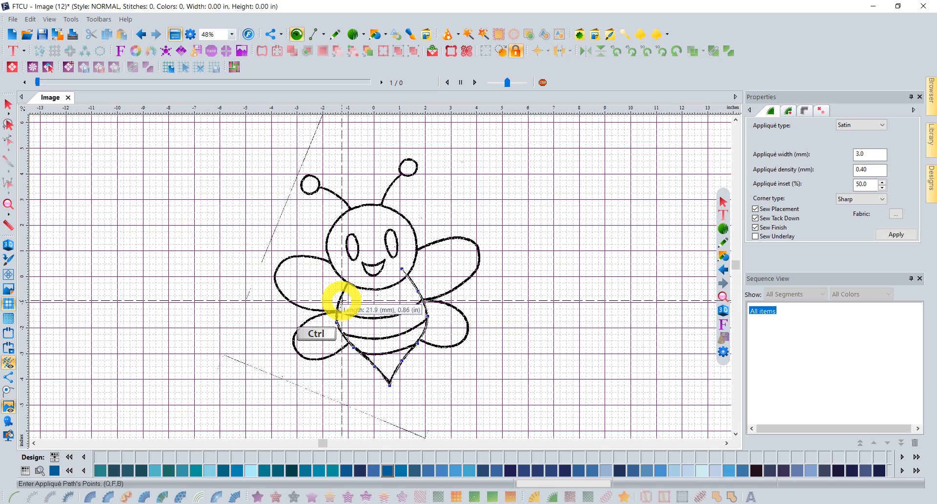
{"action": "left_click", "coordinate": [340, 298], "text": "ctrl"}
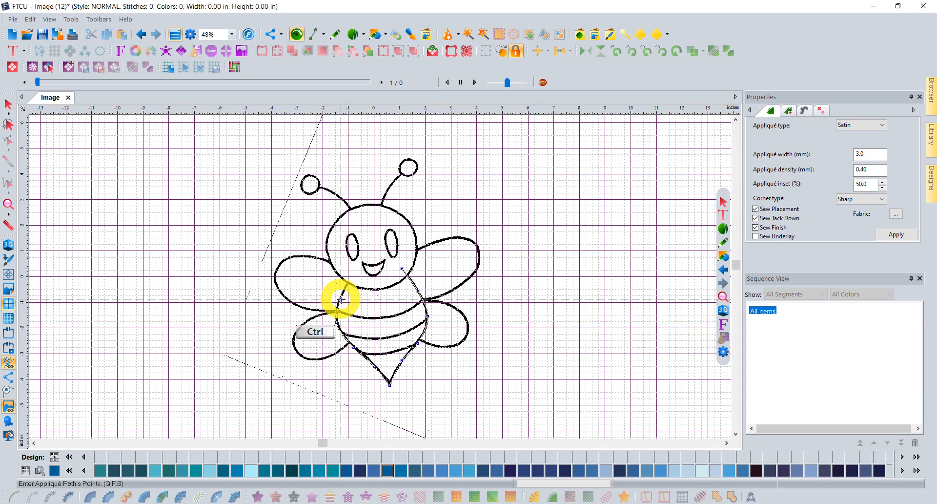
{"action": "left_click", "coordinate": [348, 274], "text": "ctrl"}
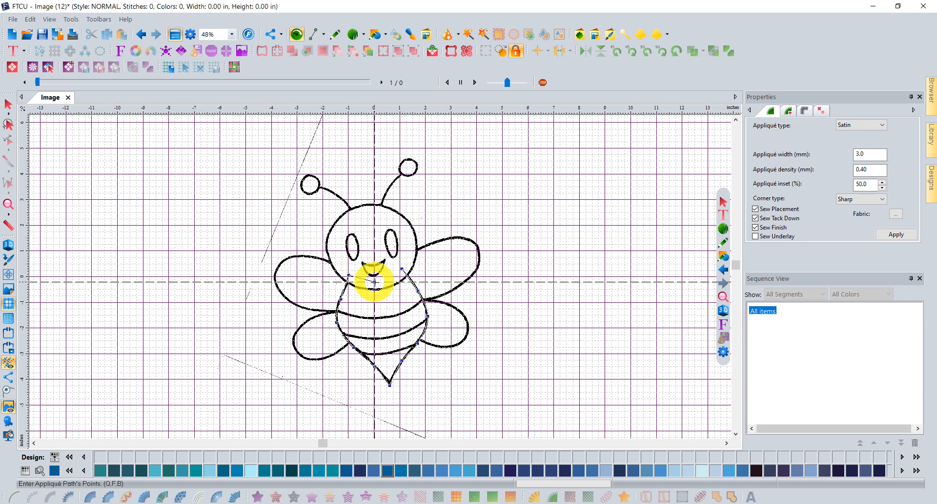
{"action": "left_click", "coordinate": [391, 277]}
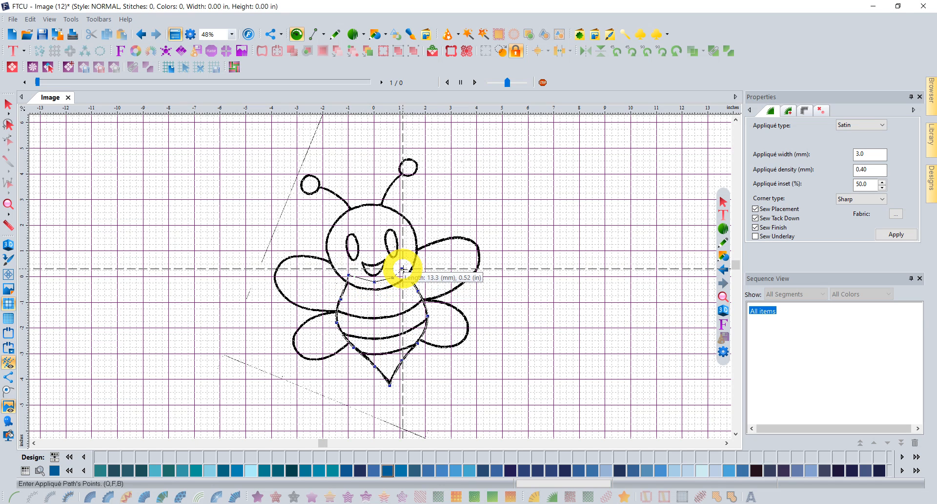
{"action": "left_click", "coordinate": [403, 268]}
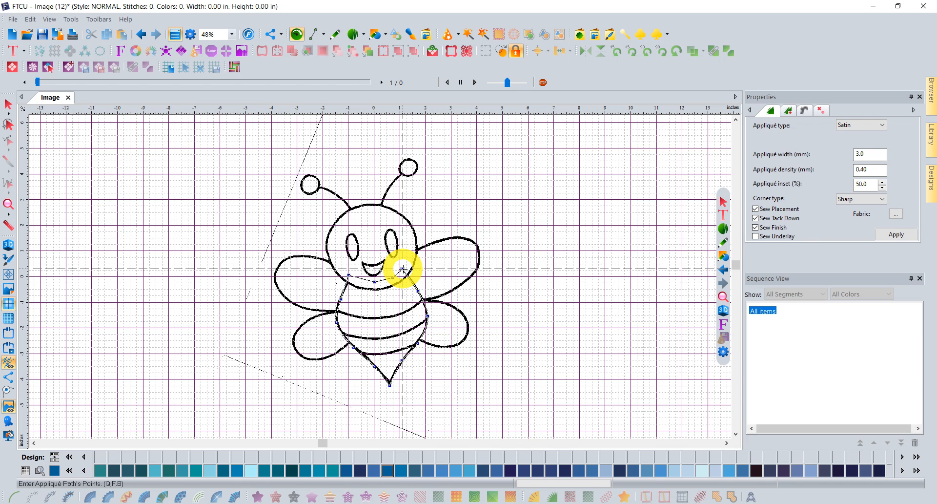
{"action": "left_click", "coordinate": [9, 391]}
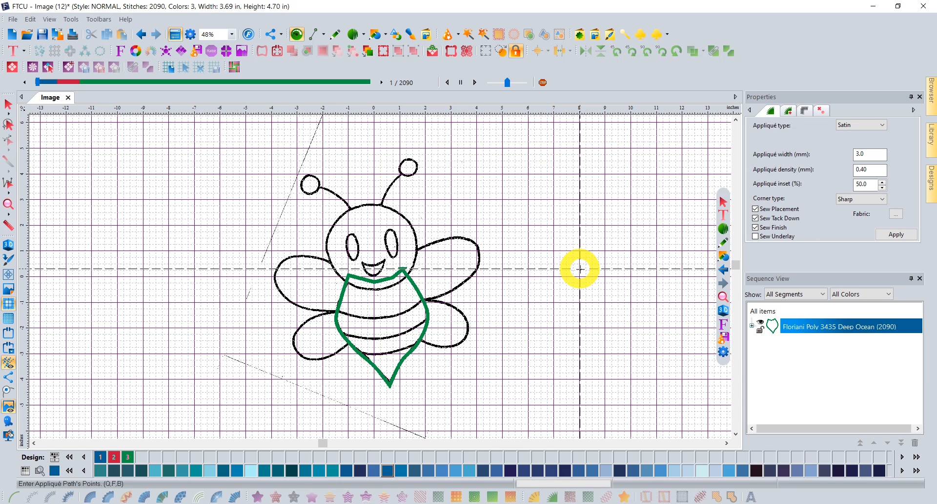
Select the Deep Ocean appliqué, show 3D stitches, and set its appliqué width to 5.0 mm.
{"action": "left_click", "coordinate": [802, 326]}
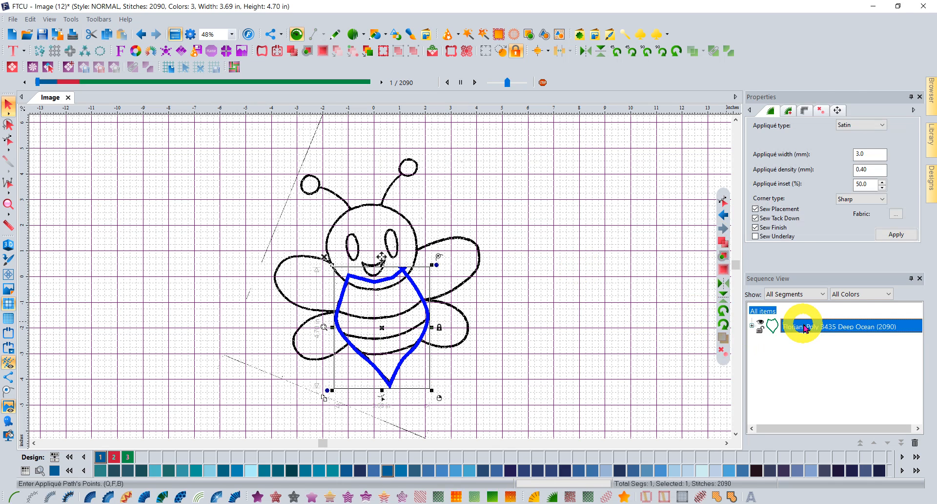
{"action": "left_click", "coordinate": [11, 244]}
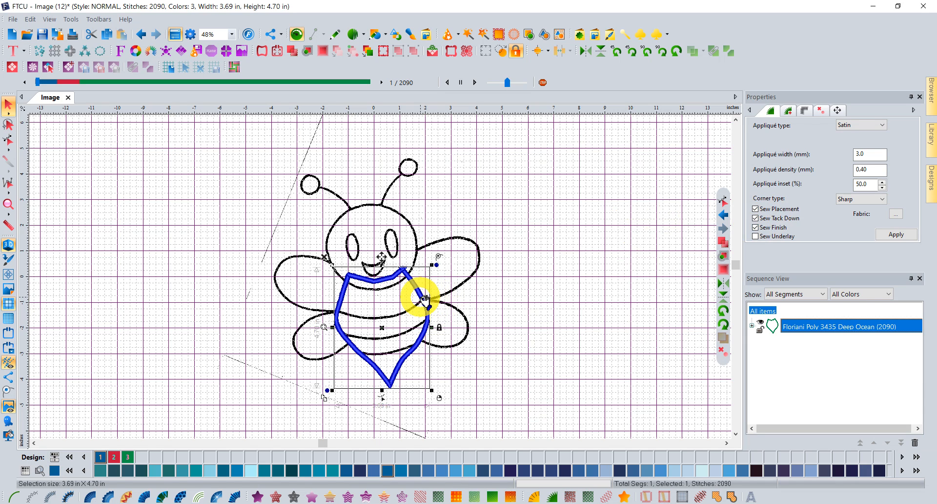
{"action": "left_click", "coordinate": [870, 156]}
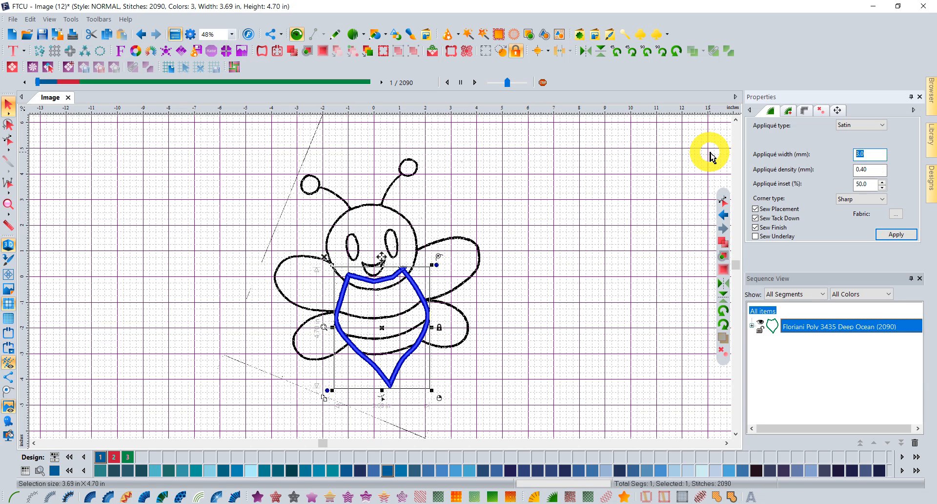
{"action": "type", "text": "5.0"}
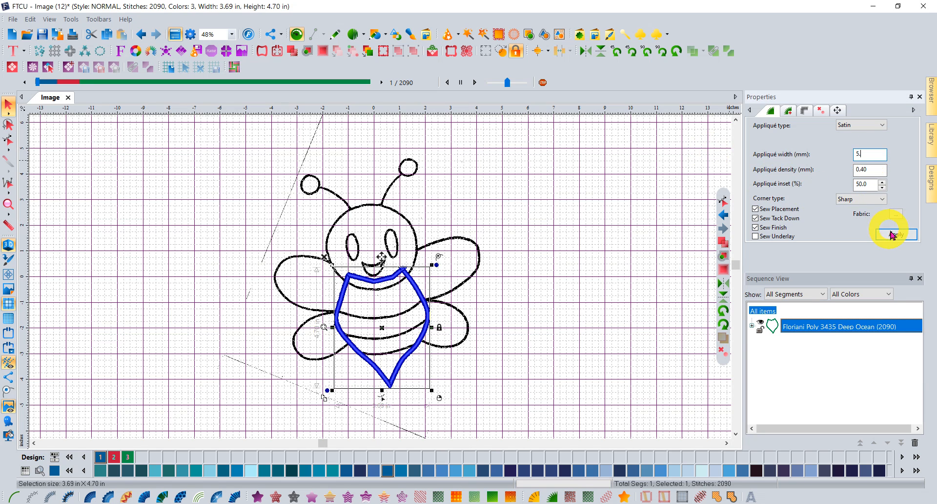
{"action": "left_click", "coordinate": [895, 235]}
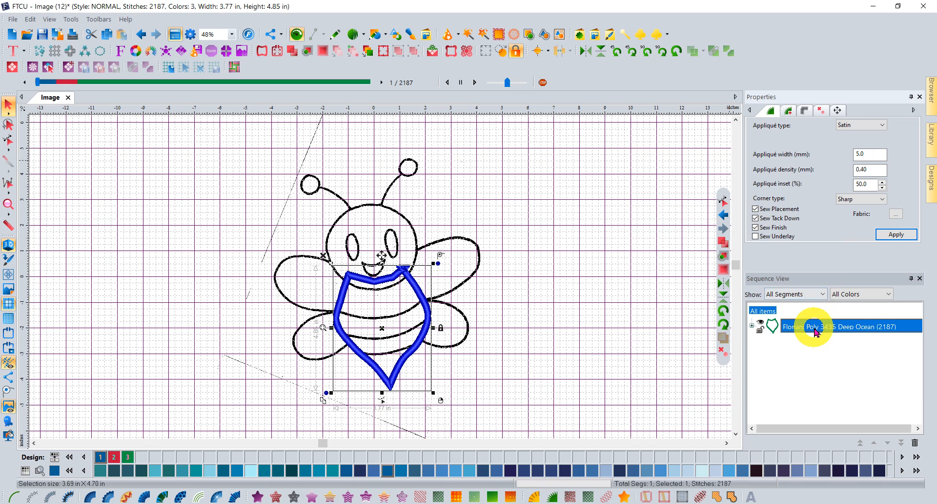
{"action": "left_click", "coordinate": [171, 269]}
{"action": "left_click", "coordinate": [9, 204]}
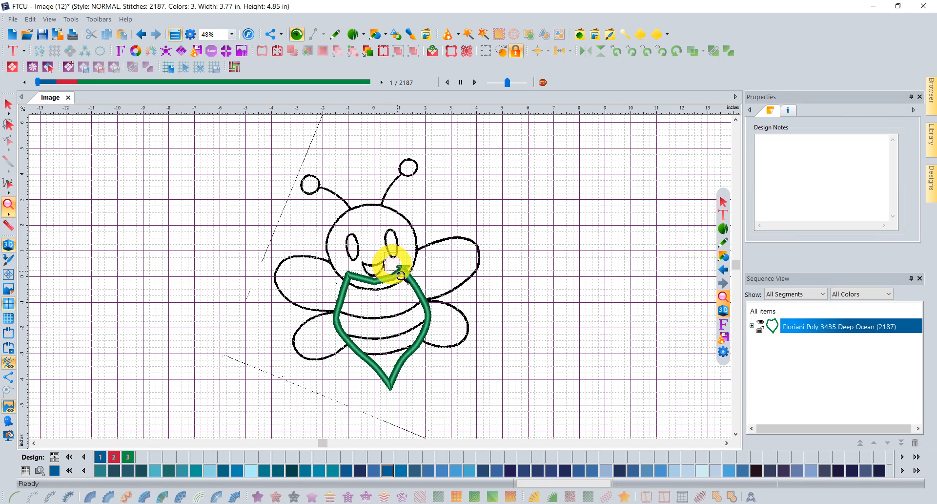
Zoom in on the bee's neck and drag the outline nodes to smooth the pointed corner.
{"action": "left_click", "coordinate": [430, 299]}
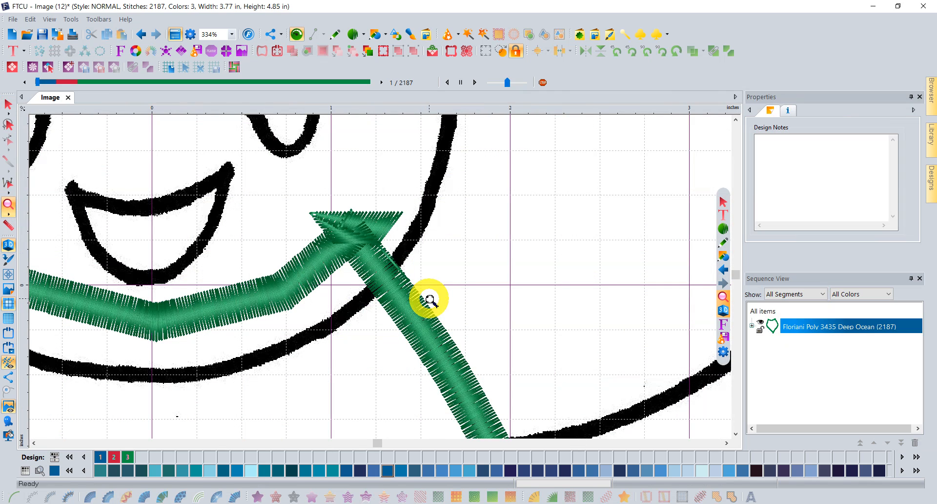
{"action": "left_click", "coordinate": [6, 105]}
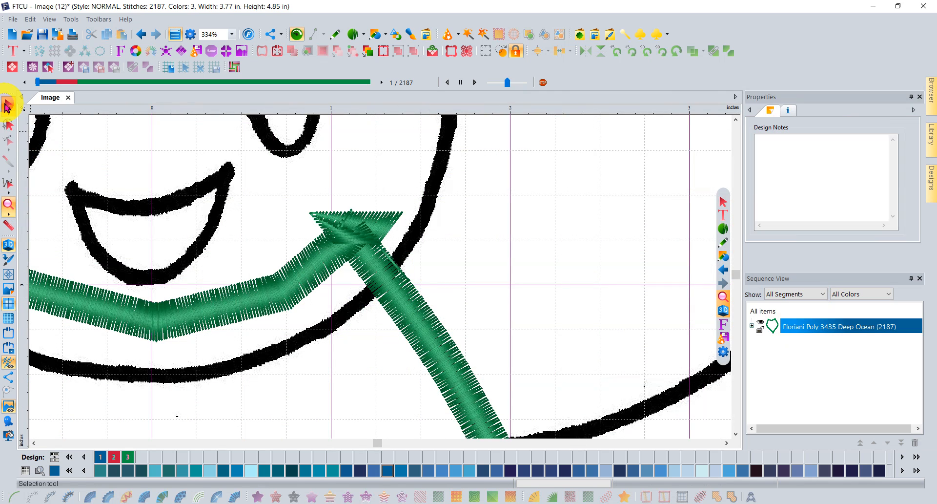
{"action": "left_click", "coordinate": [813, 330]}
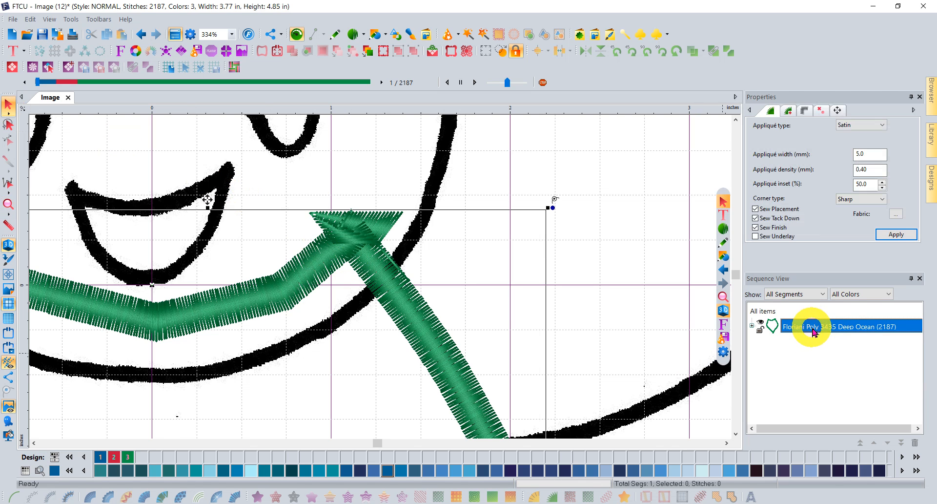
{"action": "left_click", "coordinate": [8, 142]}
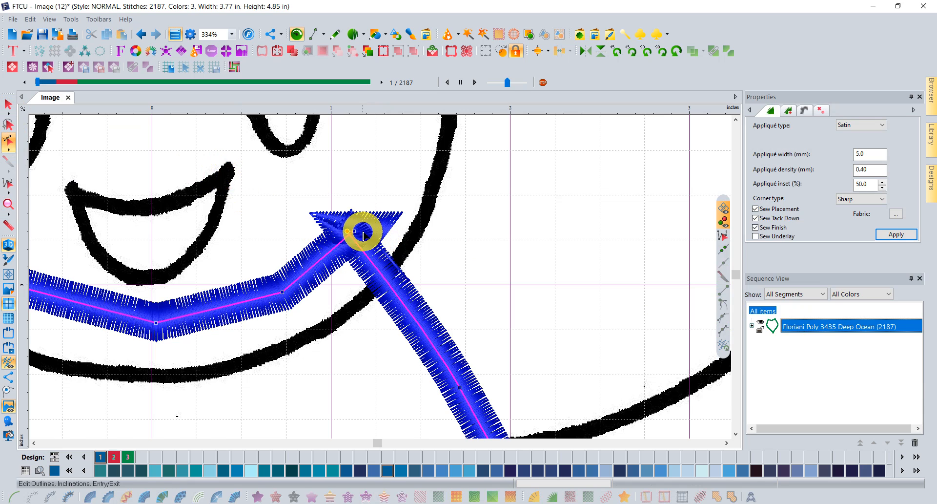
{"action": "mouse_move", "coordinate": [364, 236]}
{"action": "left_mouse_down"}
{"action": "mouse_move", "coordinate": [335, 236]}
{"action": "mouse_move", "coordinate": [339, 247]}
{"action": "mouse_move", "coordinate": [346, 238]}
{"action": "left_mouse_up"}
{"action": "left_click_drag", "start_coordinate": [370, 264], "coordinate": [376, 267]}
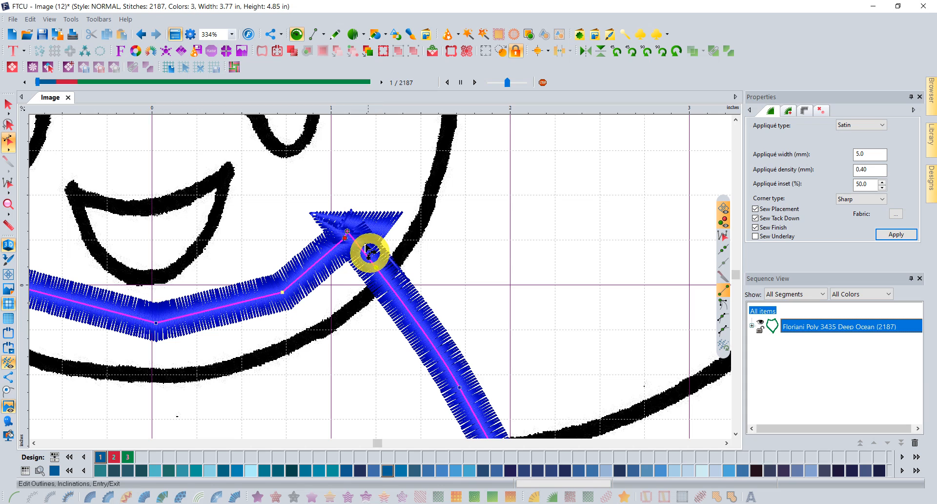
{"action": "left_click_drag", "start_coordinate": [347, 236], "coordinate": [345, 239]}
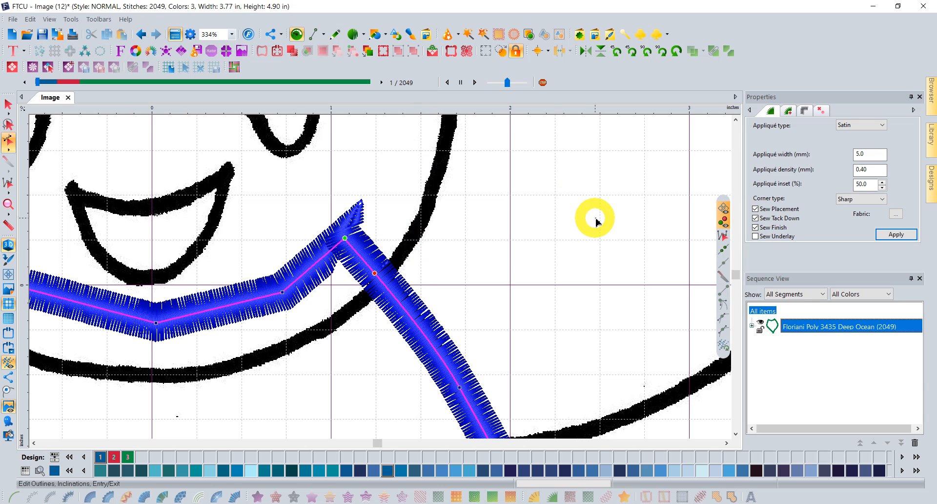
Set the appliqué corner style to Open Corners after briefly trying Auto.
{"action": "left_click", "coordinate": [803, 112]}
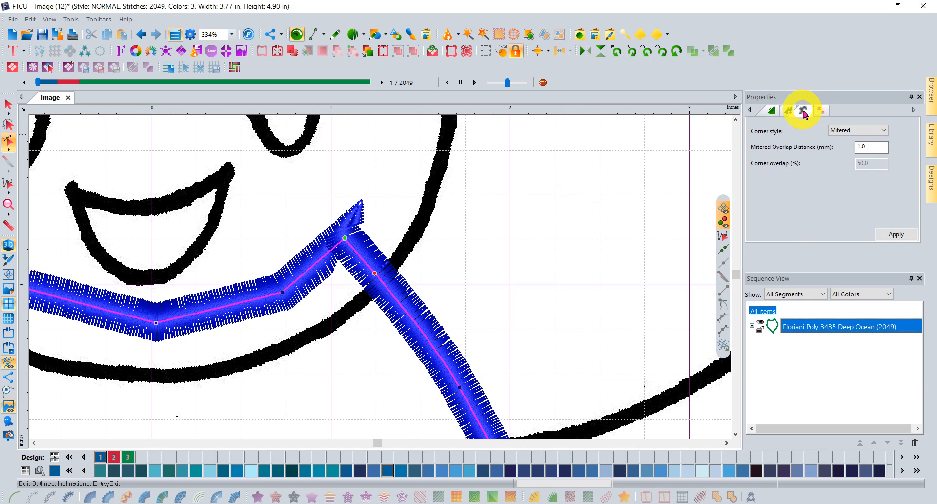
{"action": "left_click", "coordinate": [884, 132]}
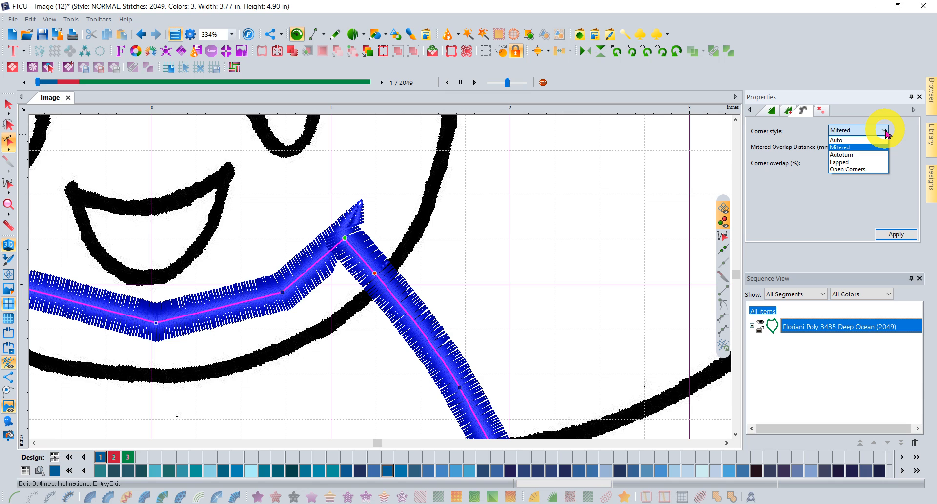
{"action": "left_click", "coordinate": [835, 140]}
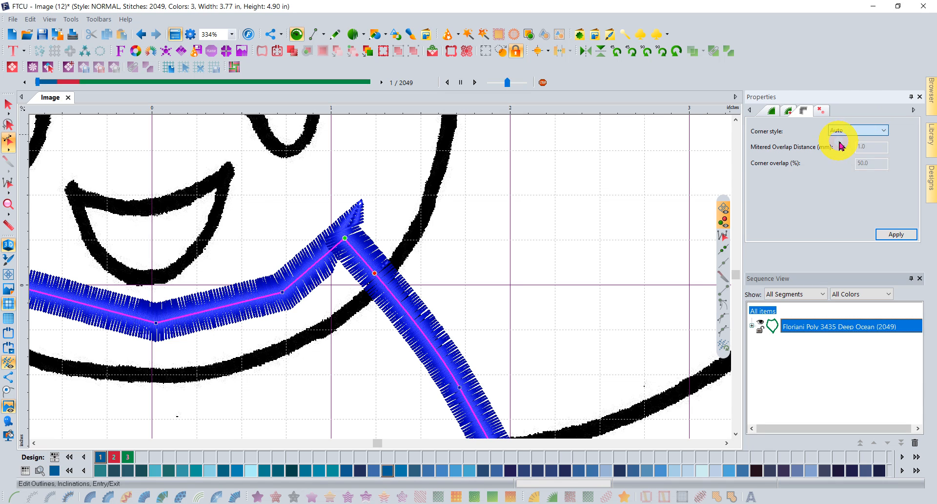
{"action": "left_click", "coordinate": [892, 237]}
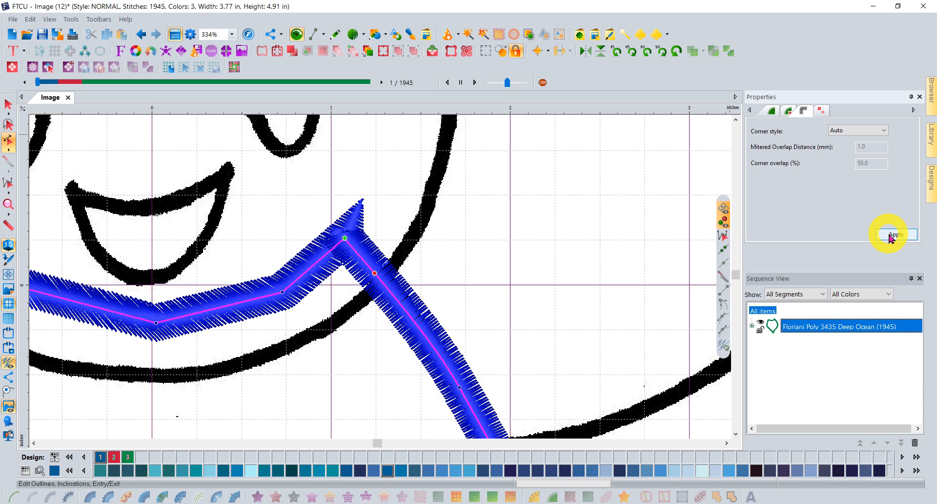
{"action": "left_click", "coordinate": [884, 131]}
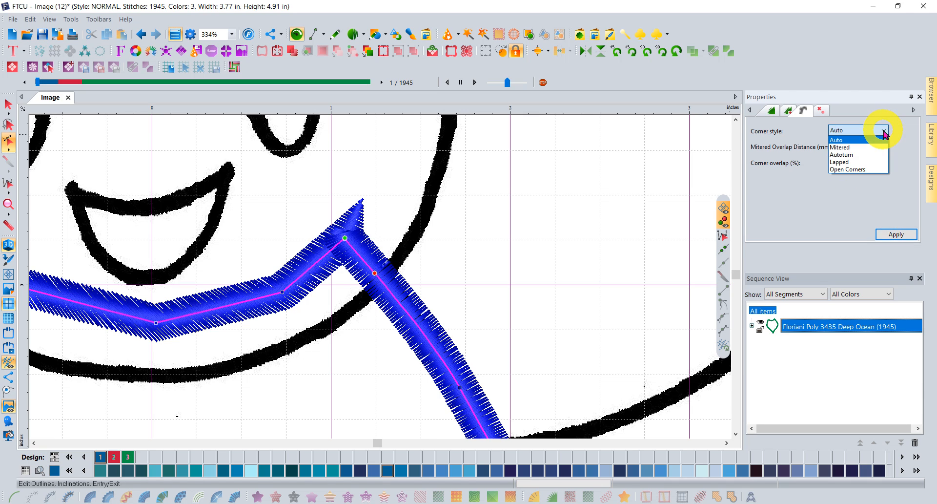
{"action": "left_click", "coordinate": [866, 169]}
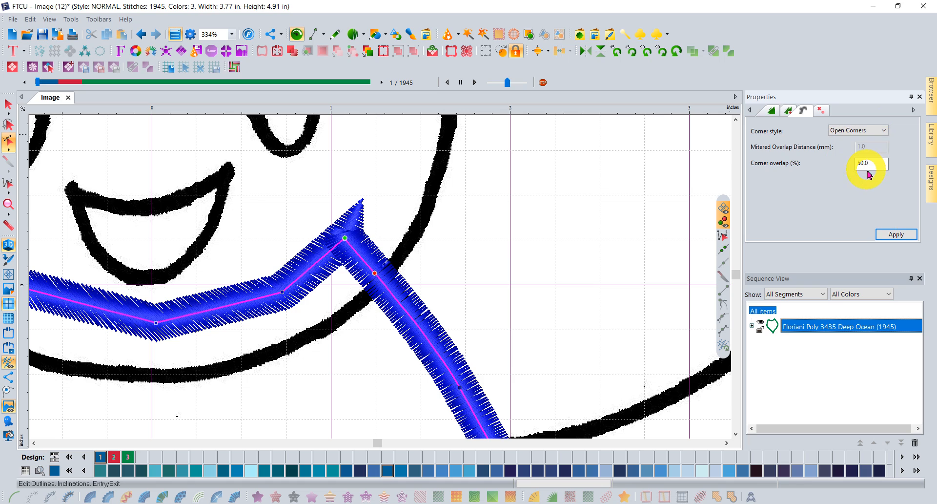
{"action": "left_click", "coordinate": [898, 235]}
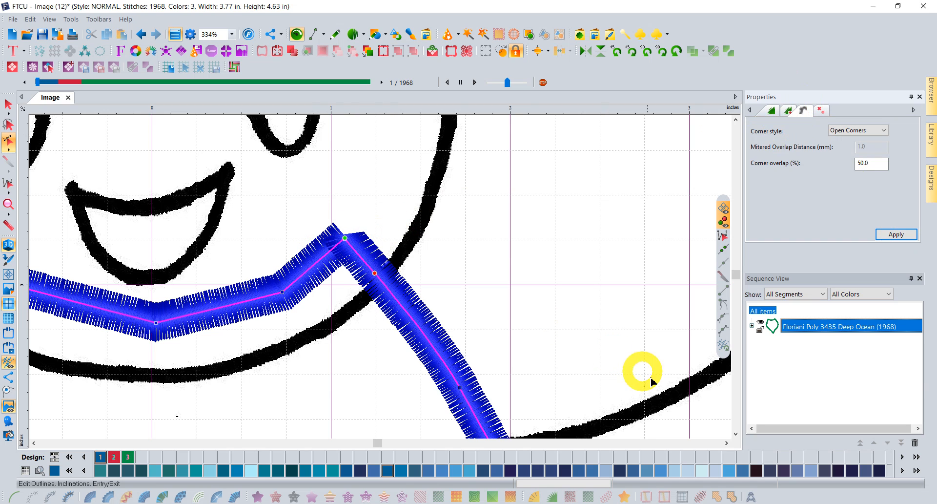
Zoom in on the bee's V-shaped bottom and apply the Autoturn corner style, then view the whole bee.
{"action": "left_click", "coordinate": [8, 204]}
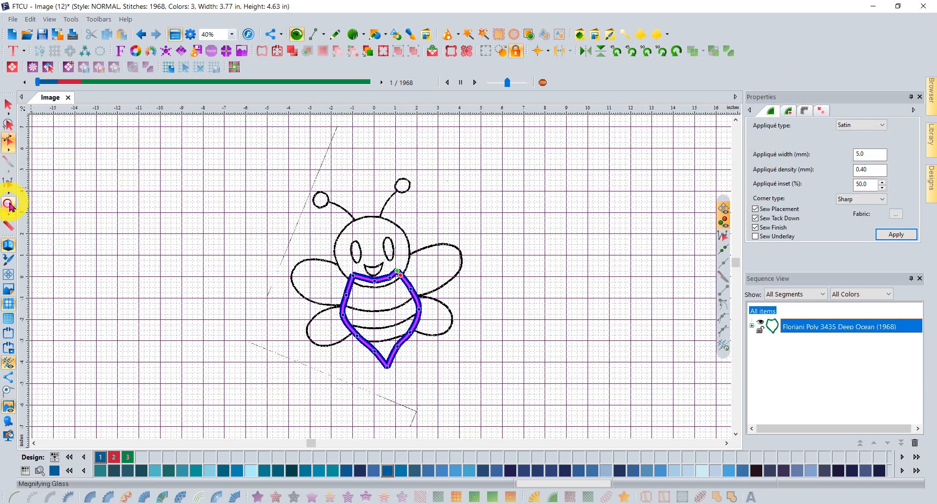
{"action": "left_click", "coordinate": [8, 183]}
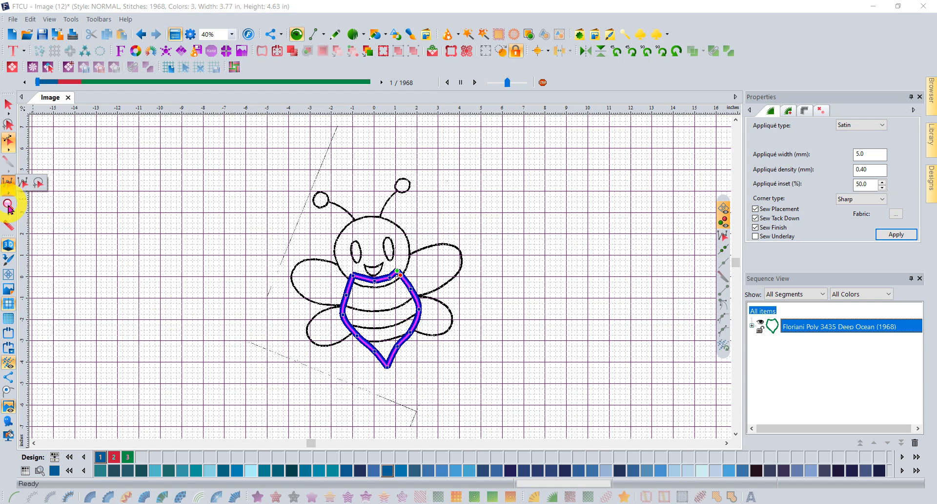
{"action": "left_click", "coordinate": [23, 183]}
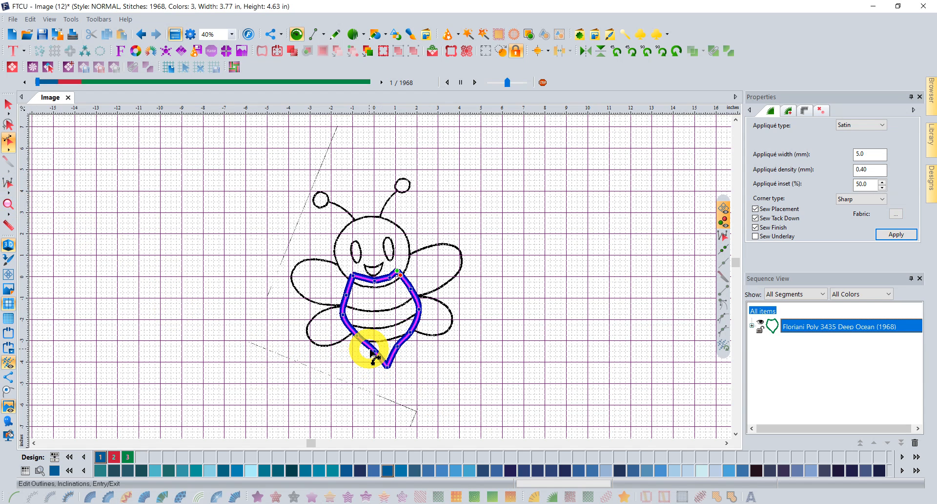
{"action": "left_click", "coordinate": [8, 204]}
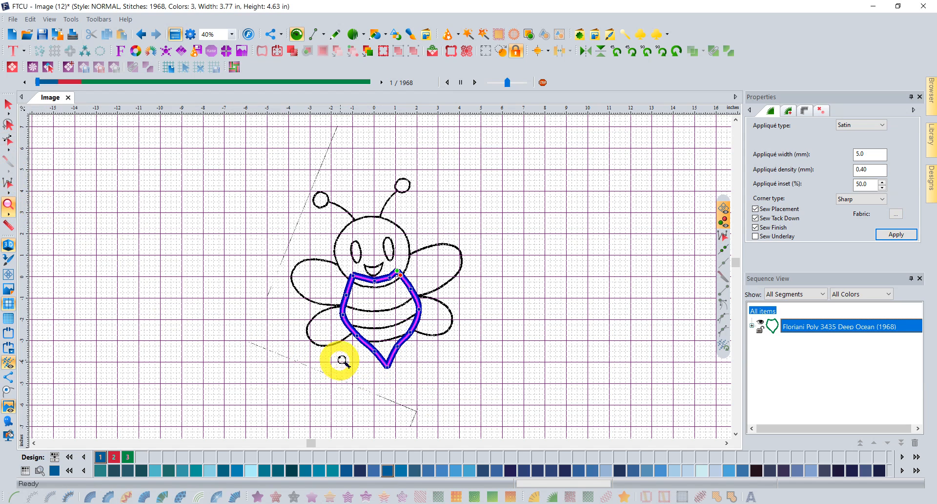
{"action": "left_click_drag", "start_coordinate": [360, 353], "coordinate": [425, 399]}
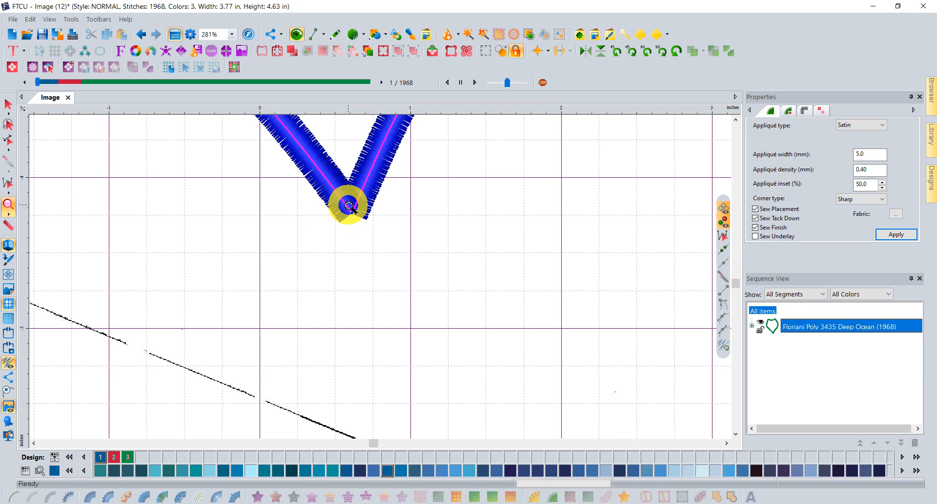
{"action": "left_click", "coordinate": [804, 110]}
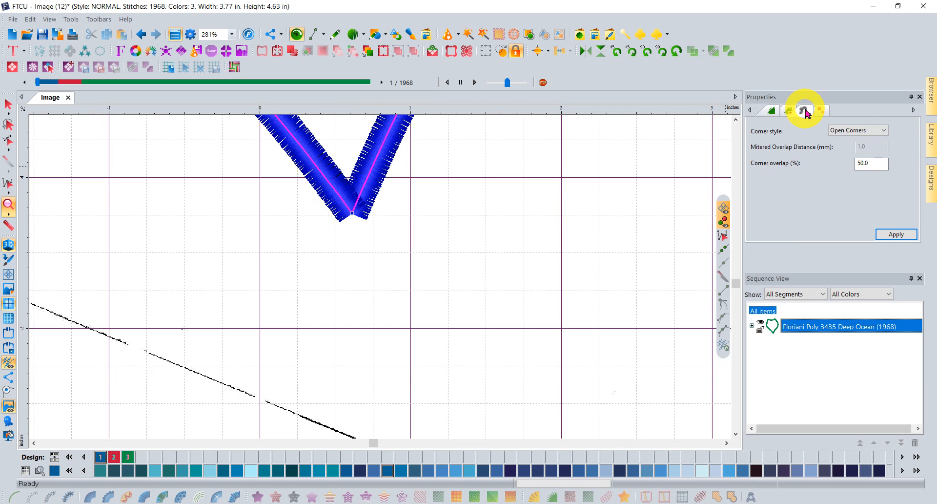
{"action": "left_click", "coordinate": [883, 132]}
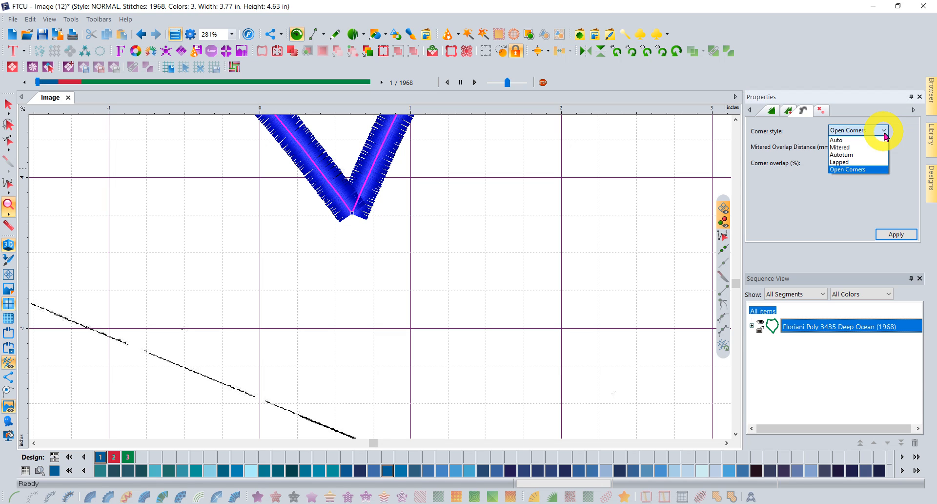
{"action": "left_click", "coordinate": [851, 155]}
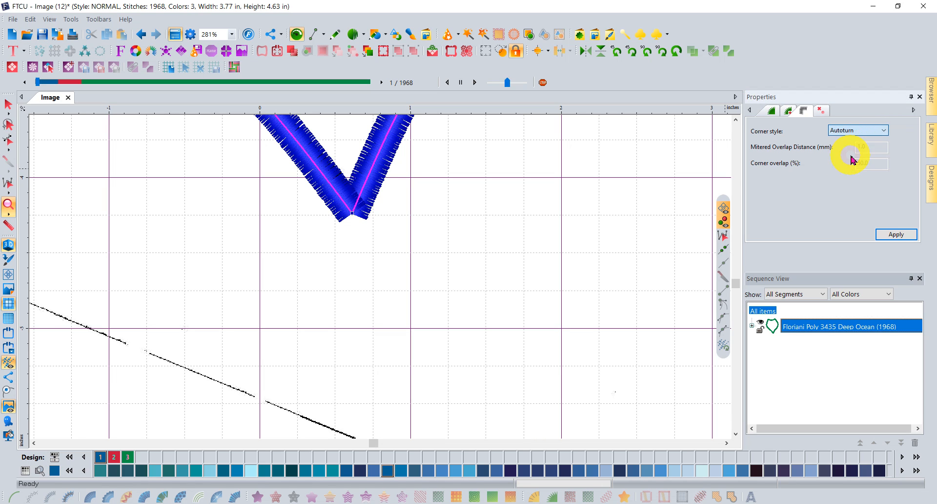
{"action": "left_click", "coordinate": [896, 234]}
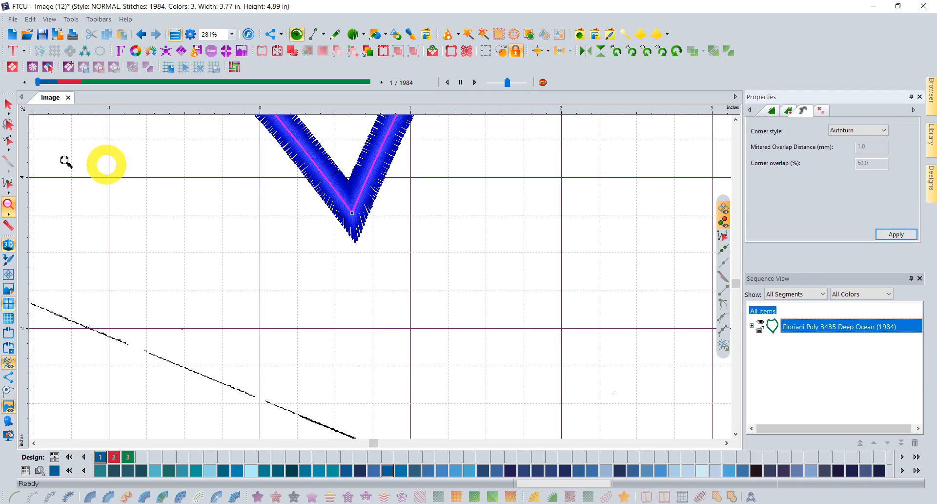
{"action": "left_click", "coordinate": [7, 204]}
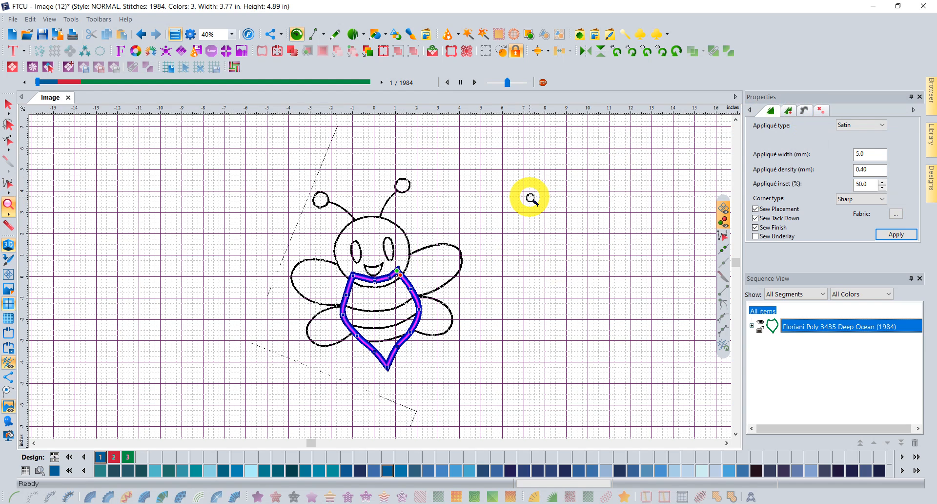
Use Breakup Applique on the appliqué row to get Deep Pink, Deep Ocean and Spring Green segments.
{"action": "left_click", "coordinate": [9, 103]}
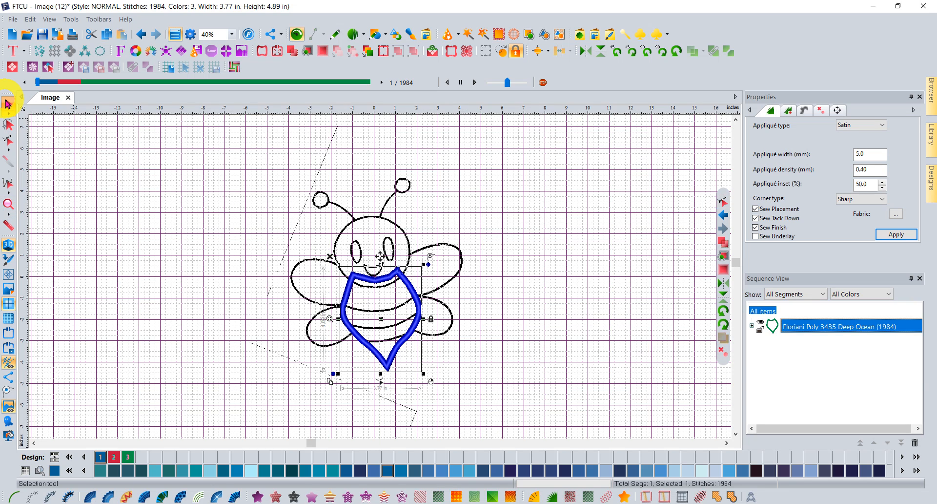
{"action": "left_click", "coordinate": [820, 327]}
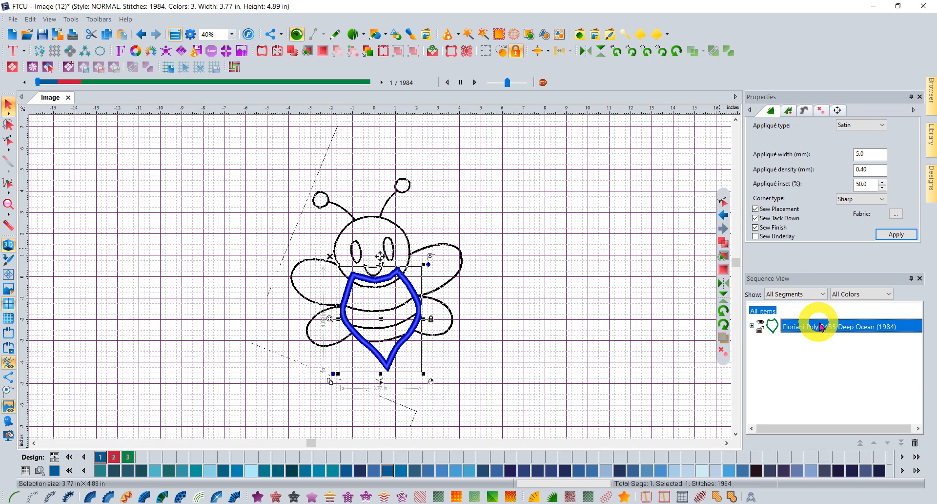
{"action": "right_click", "coordinate": [820, 326]}
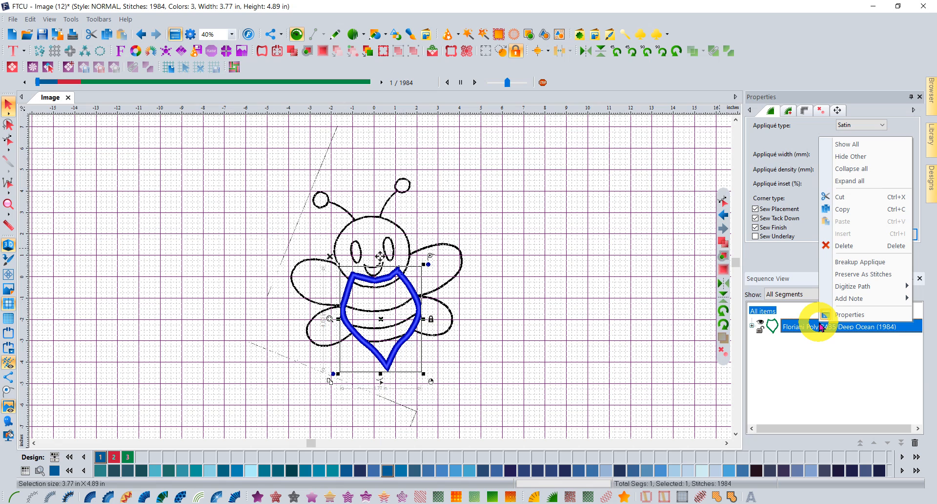
{"action": "left_click", "coordinate": [871, 264]}
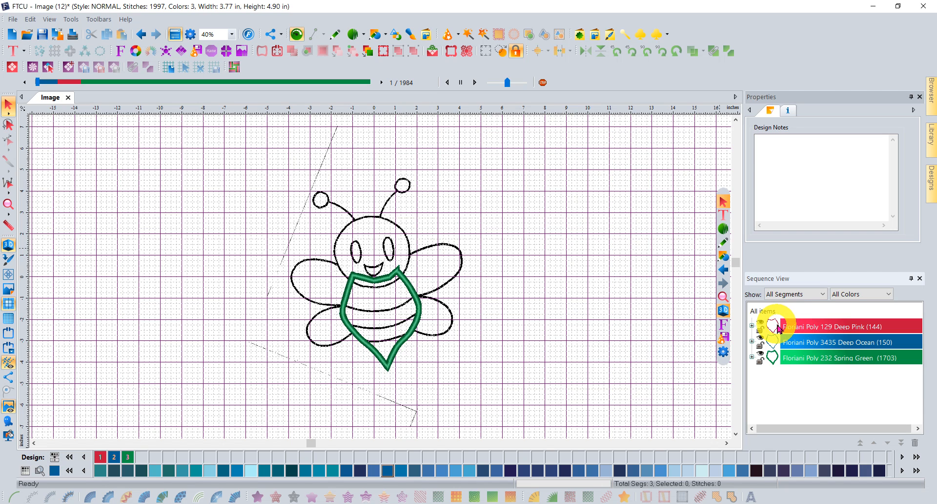
Zoom in on the lower-left body and compare the Deep Pink and Deep Ocean segments, leaving Deep Ocean selected.
{"action": "left_click", "coordinate": [816, 328]}
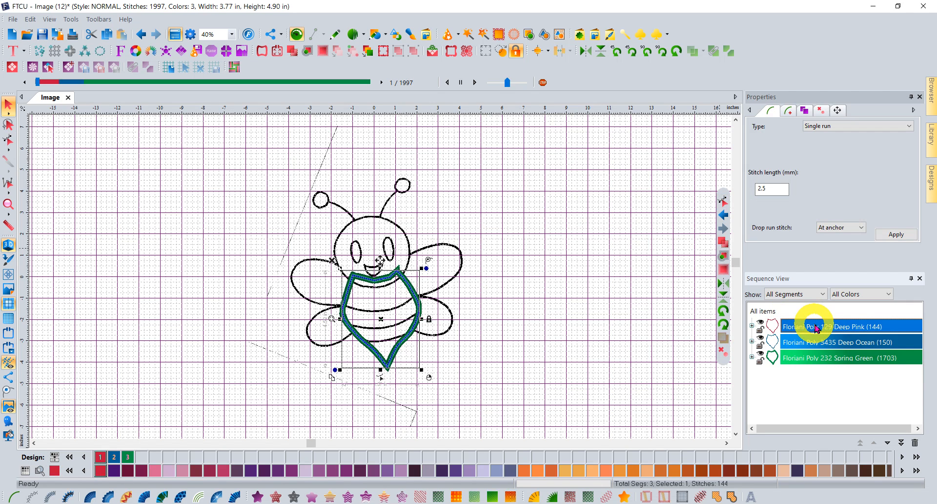
{"action": "left_click", "coordinate": [8, 209]}
{"action": "left_click_drag", "start_coordinate": [326, 287], "coordinate": [372, 347]}
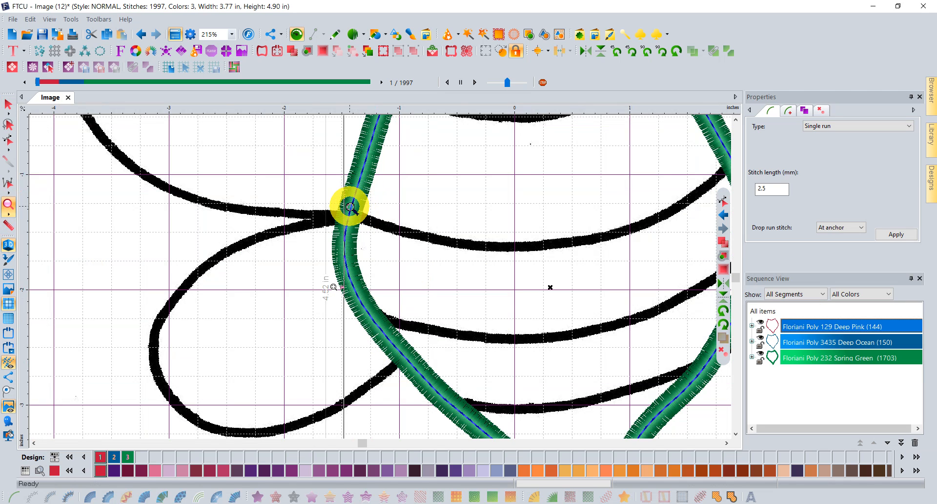
{"action": "left_click", "coordinate": [801, 343]}
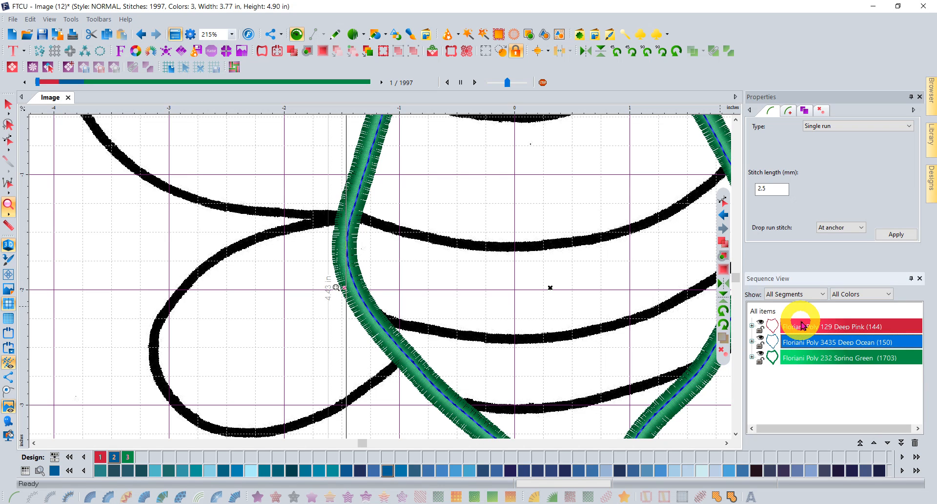
{"action": "left_click", "coordinate": [803, 325]}
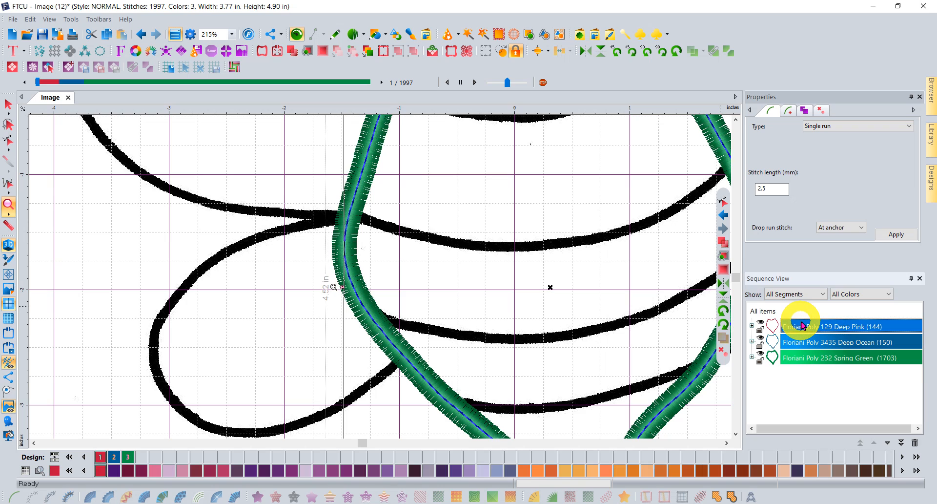
{"action": "left_click", "coordinate": [813, 344]}
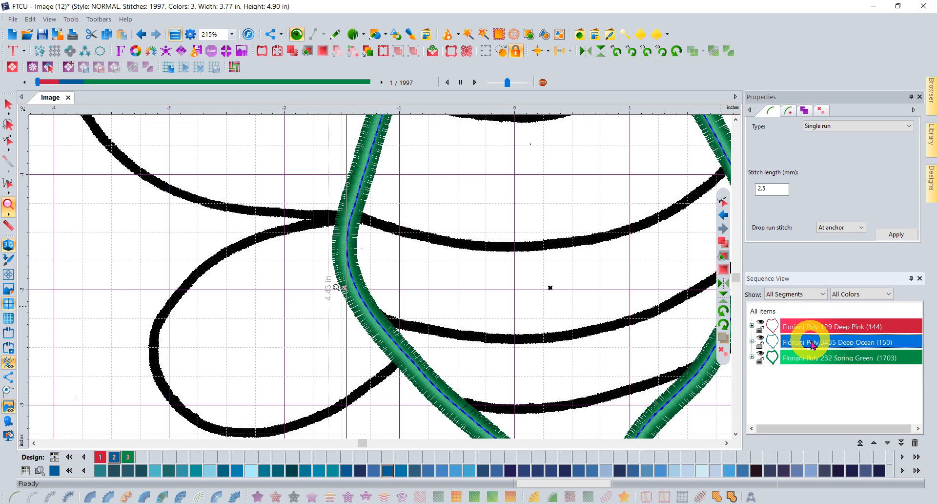
{"action": "left_click", "coordinate": [810, 328]}
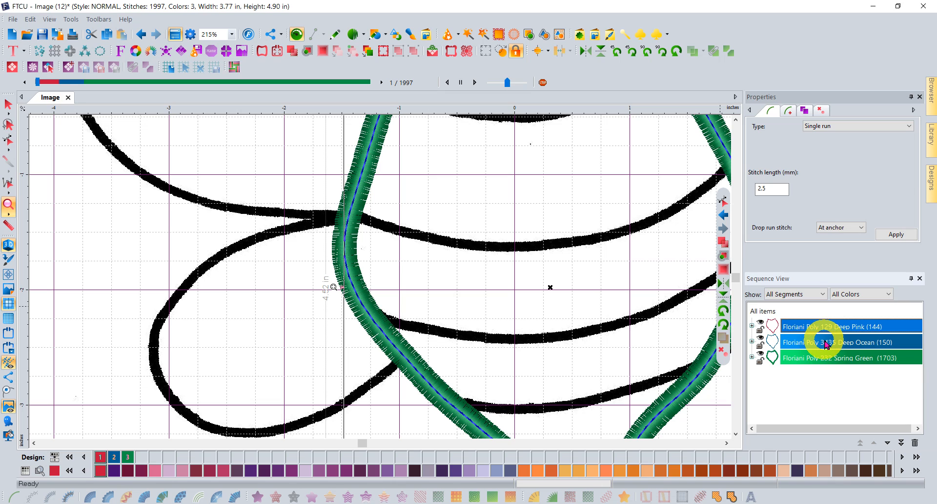
{"action": "left_click", "coordinate": [825, 343]}
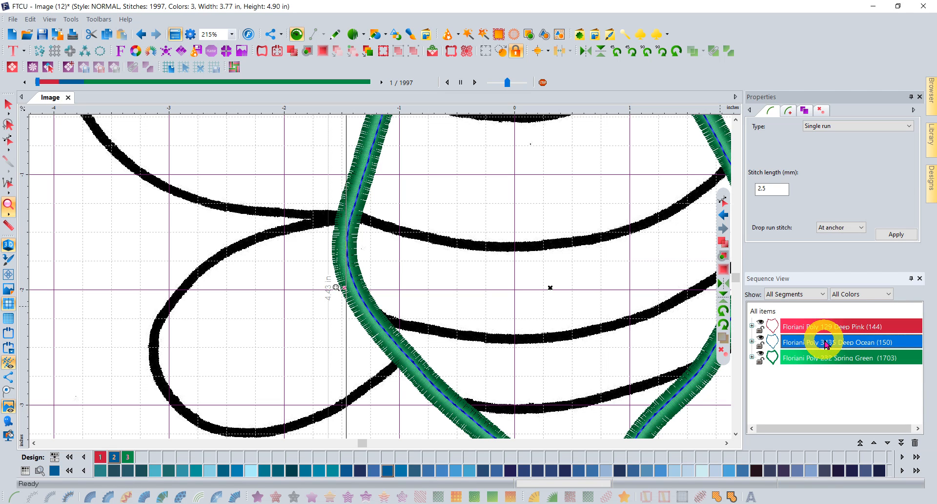
{"action": "left_click", "coordinate": [6, 104]}
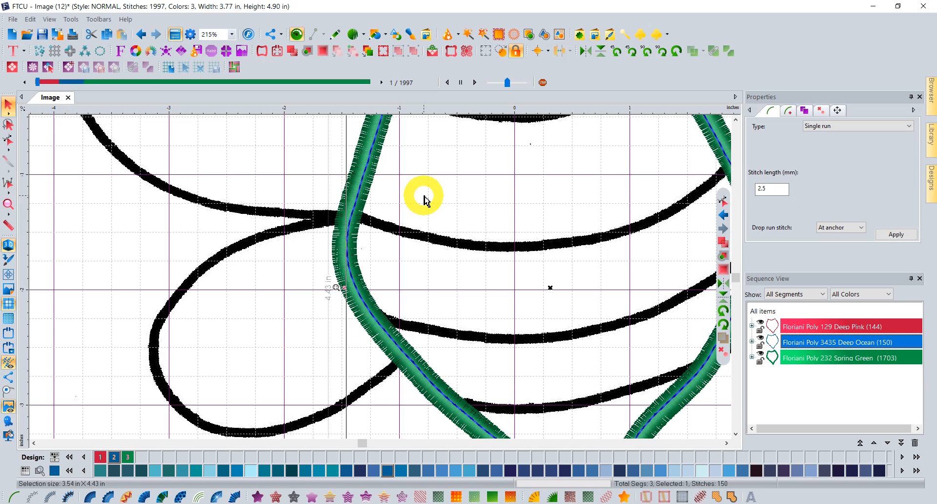
Copy the Deep Ocean outline and paste it into a new design, Design3.
{"action": "key", "text": "ctrl"}
{"action": "key", "text": "ctrl"}
{"action": "key", "text": "ctrl+n"}
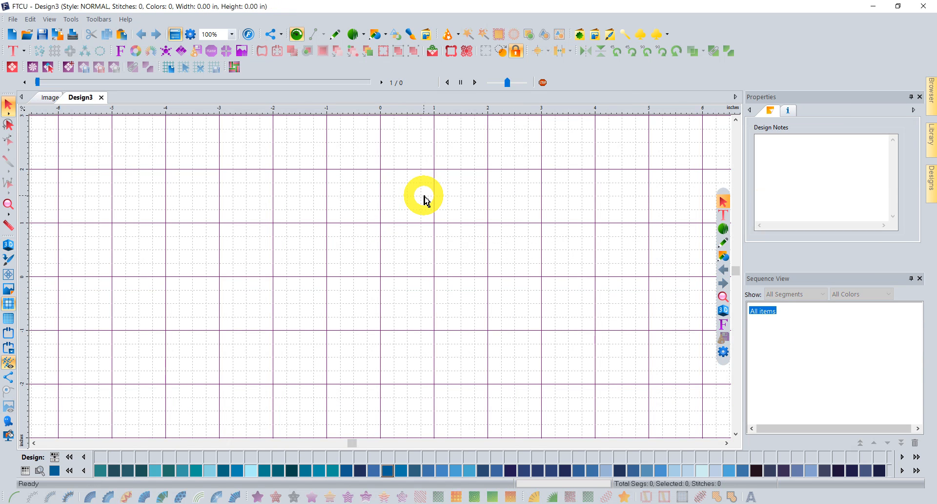
{"action": "key", "text": "ctrl"}
{"action": "key", "text": "ctrl+v"}
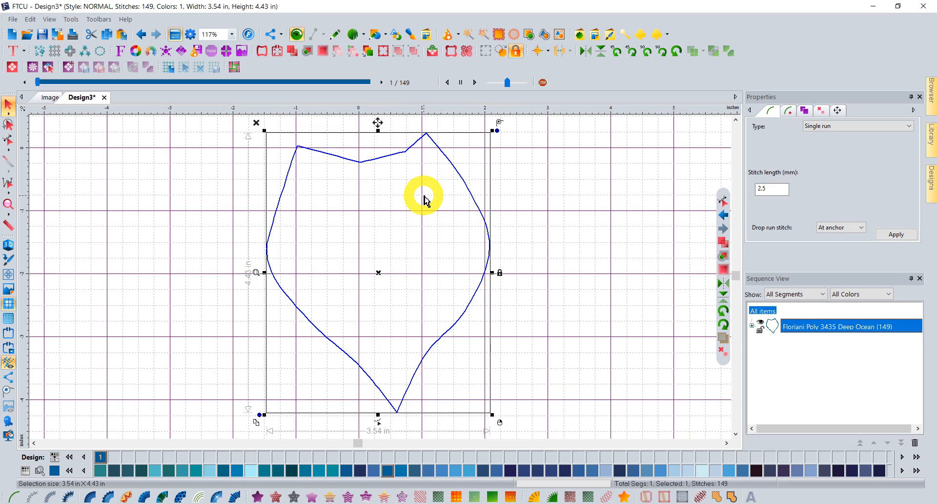
Rotate the pasted outline so its point faces straight down, at 3.53 × 4.40 in.
{"action": "left_click", "coordinate": [611, 229]}
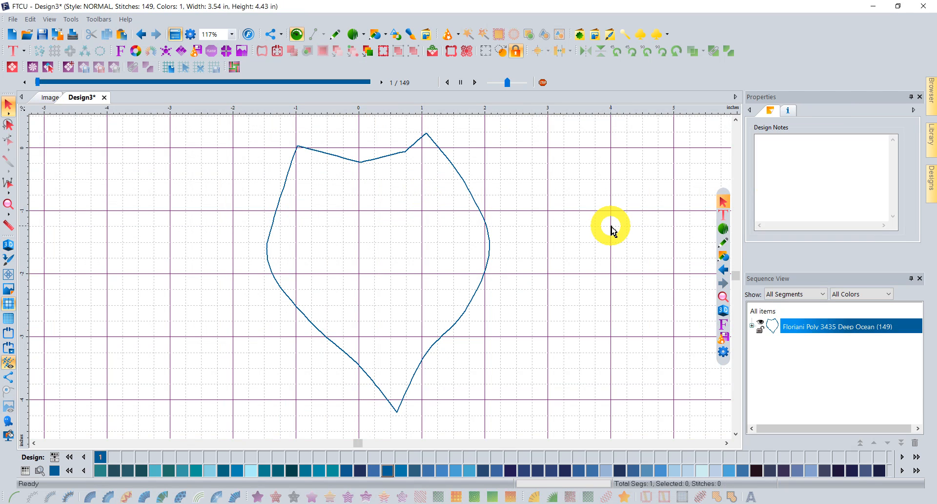
{"action": "left_click", "coordinate": [490, 226]}
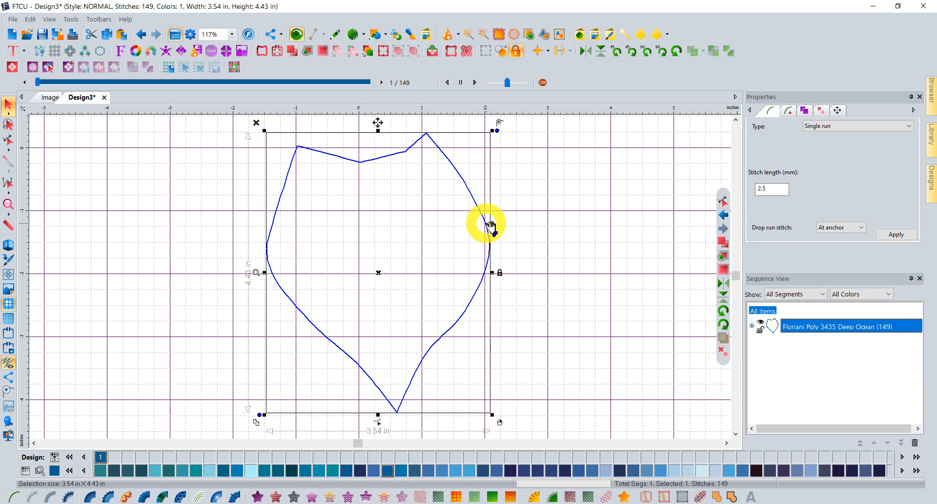
{"action": "left_click", "coordinate": [493, 135]}
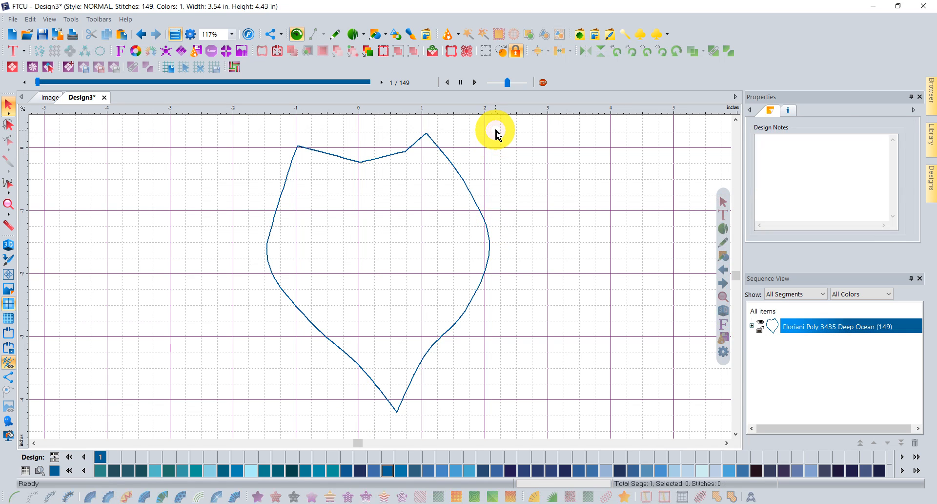
{"action": "left_click", "coordinate": [458, 179]}
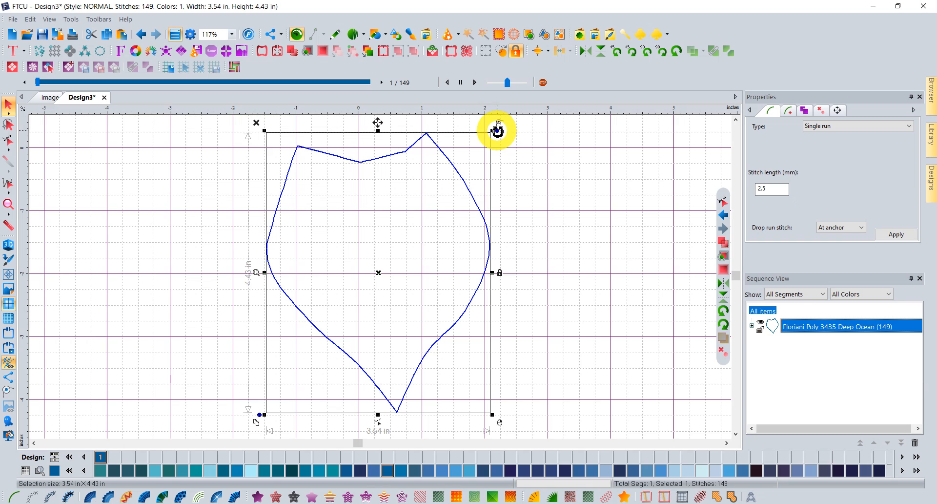
{"action": "left_click_drag", "start_coordinate": [497, 131], "coordinate": [518, 146]}
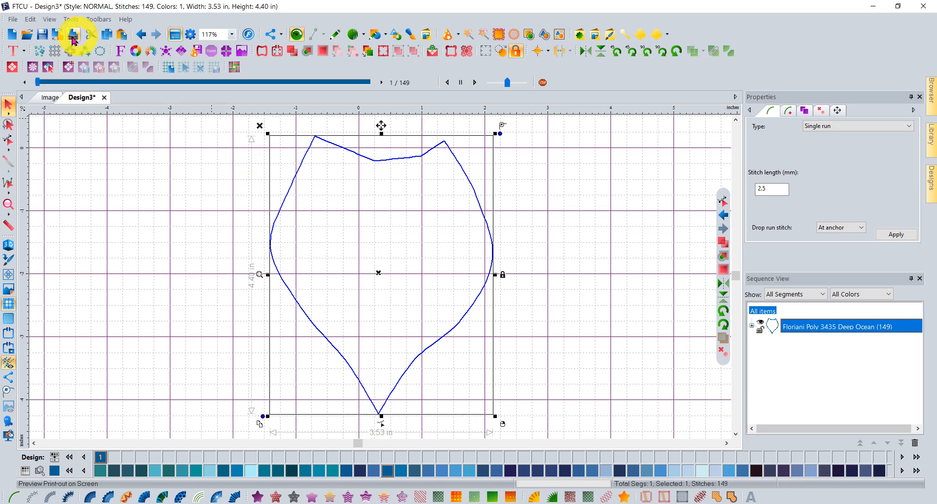
In Repeat Design, widen the horizontal spacing and test flipping alternate copies horizontally, then vertically.
{"action": "left_click", "coordinate": [56, 51]}
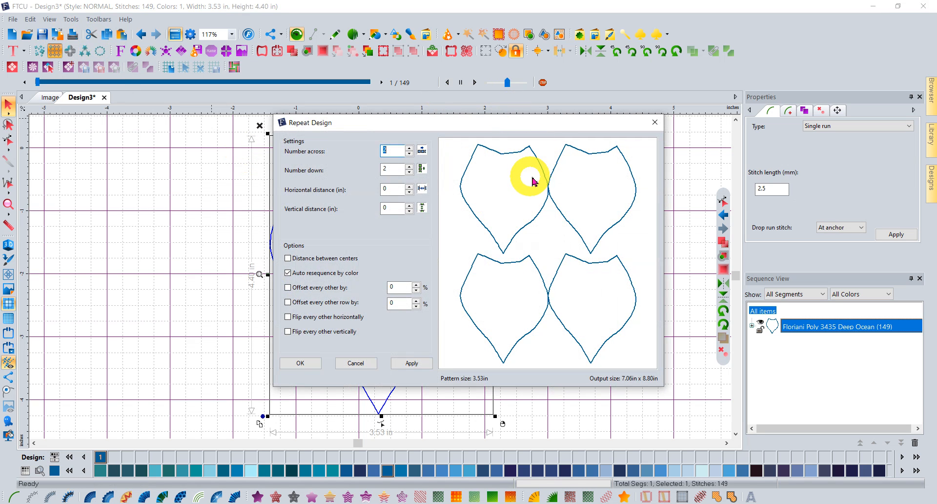
{"action": "left_click", "coordinate": [409, 188]}
{"action": "left_click_drag", "start_coordinate": [409, 189], "coordinate": [410, 193]}
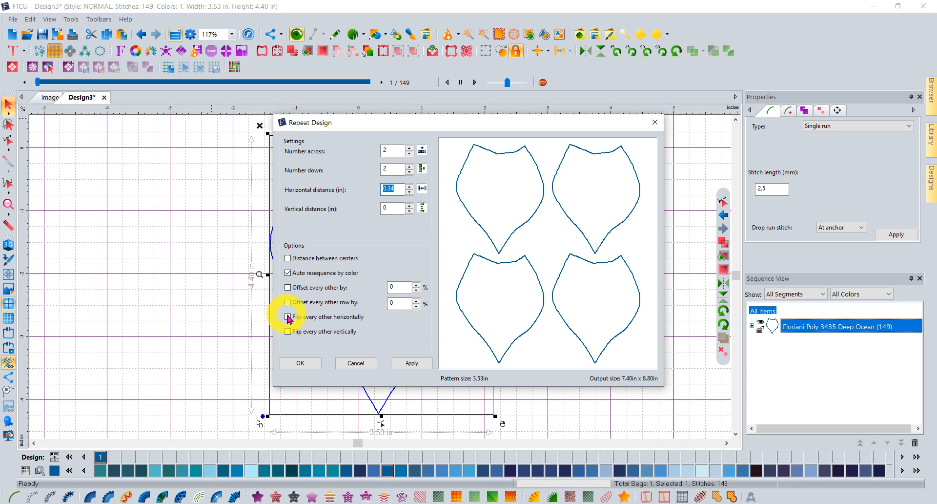
{"action": "left_click", "coordinate": [288, 316]}
{"action": "left_click", "coordinate": [420, 363]}
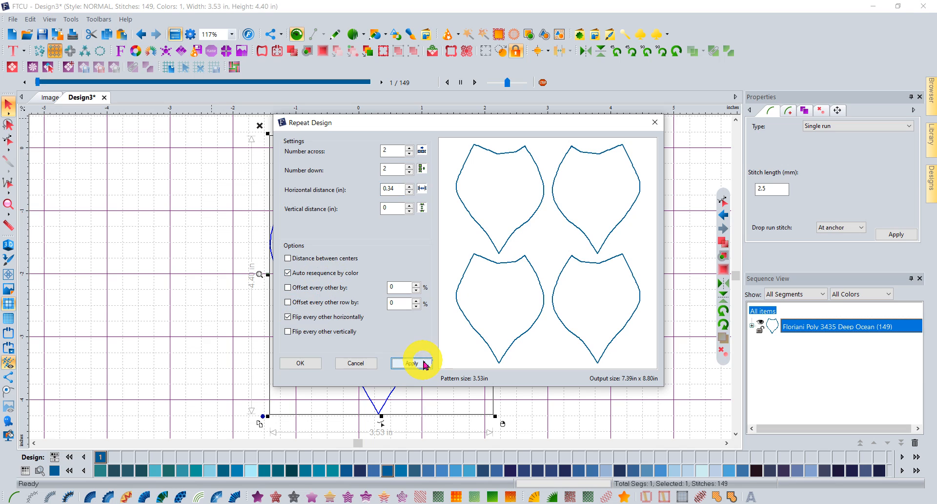
{"action": "left_click", "coordinate": [287, 331]}
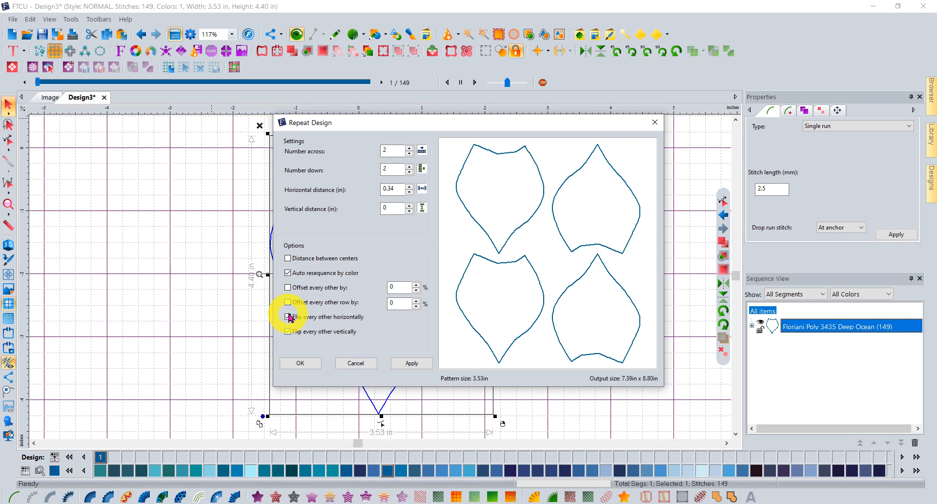
{"action": "left_click", "coordinate": [288, 317]}
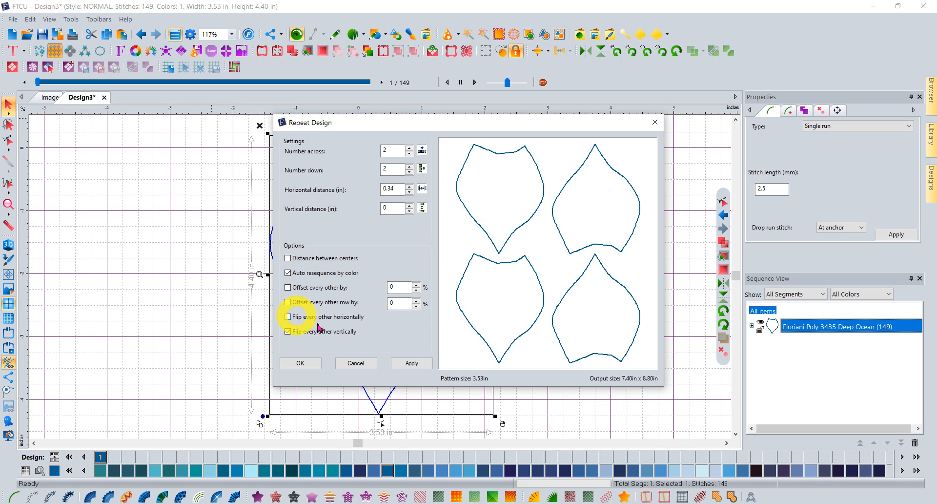
{"action": "left_click", "coordinate": [421, 366]}
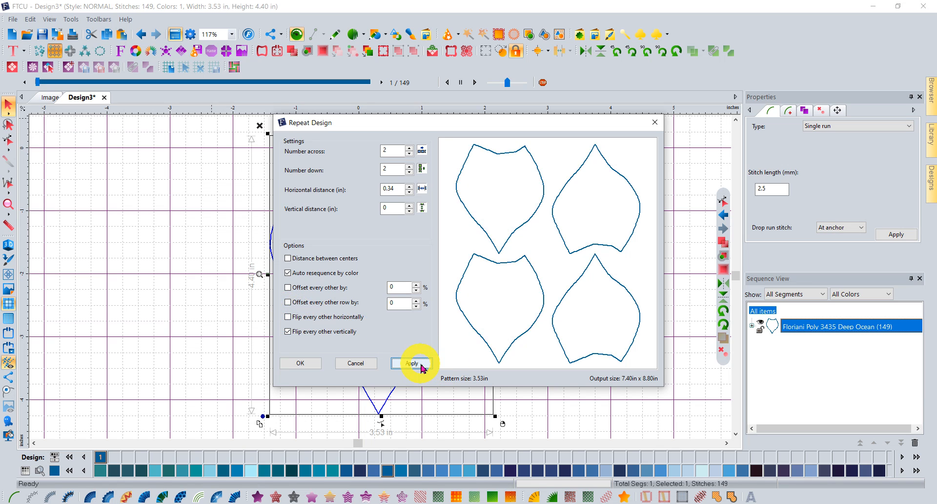
Tighten the repeat spacing to horizontal 0.03 and vertical -0.15.
{"action": "left_click", "coordinate": [409, 192]}
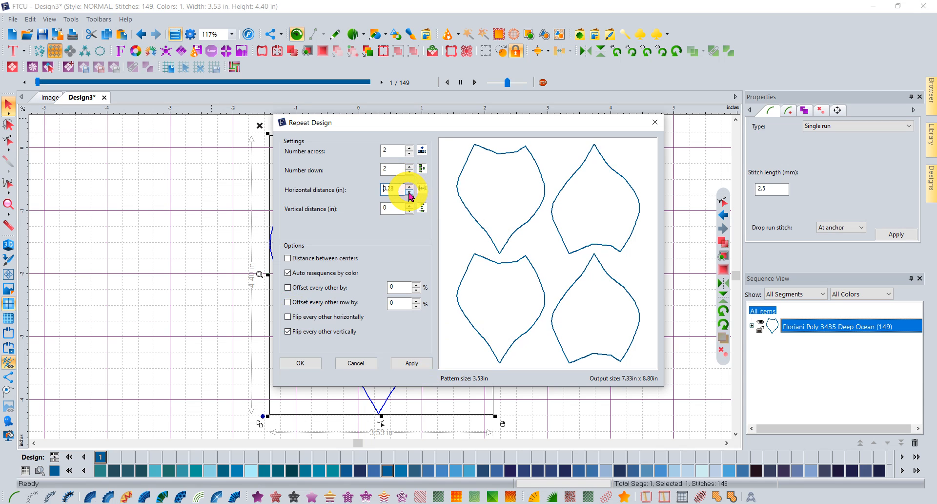
{"action": "left_click", "coordinate": [409, 192]}
{"action": "left_click", "coordinate": [409, 192]}
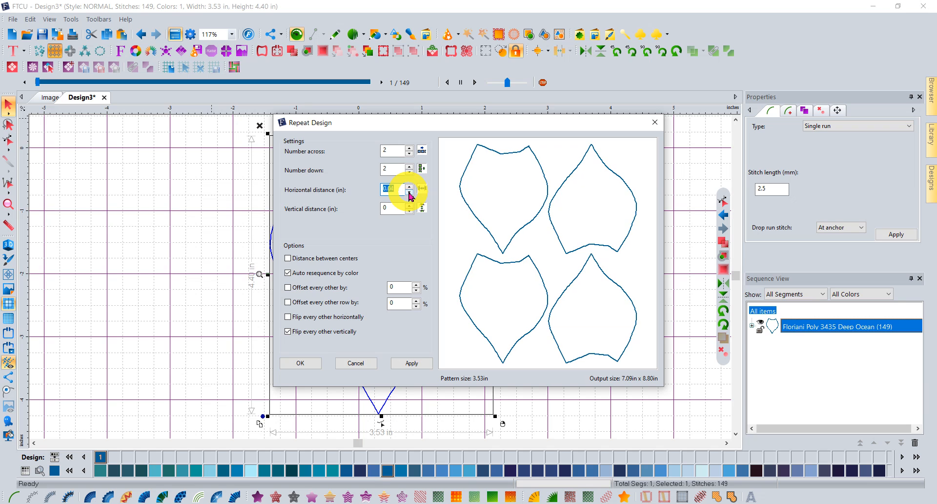
{"action": "left_click", "coordinate": [408, 192]}
{"action": "left_click", "coordinate": [408, 211]}
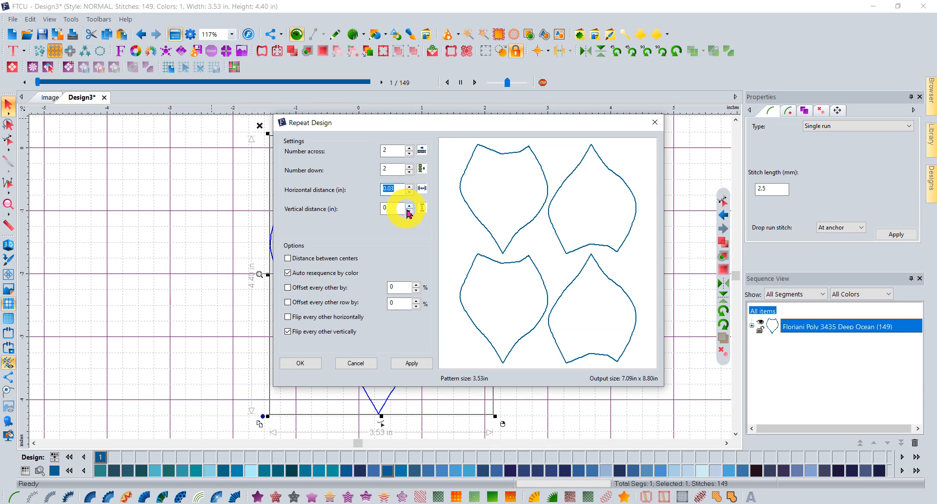
{"action": "left_click", "coordinate": [408, 211]}
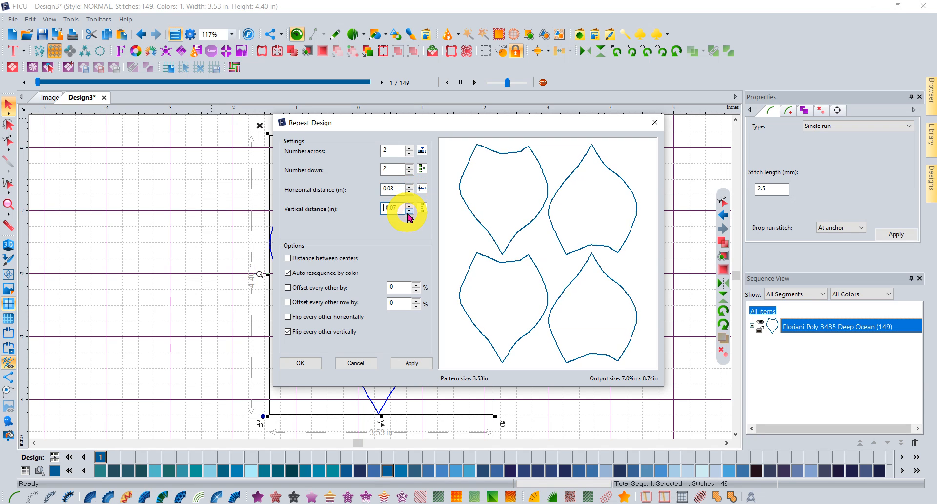
{"action": "left_click", "coordinate": [409, 211]}
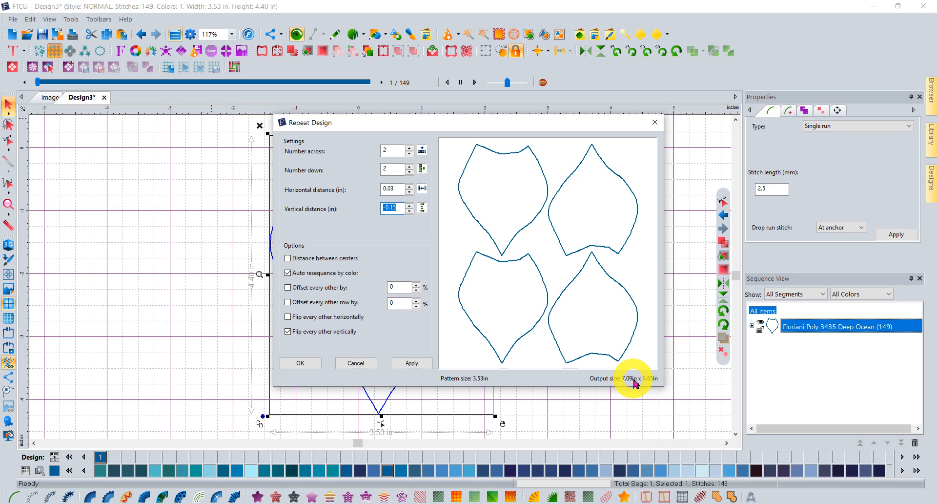
Preview three columns and three rows, apply the 2×2 repeat, then undo it and reselect the outline.
{"action": "left_click", "coordinate": [410, 148]}
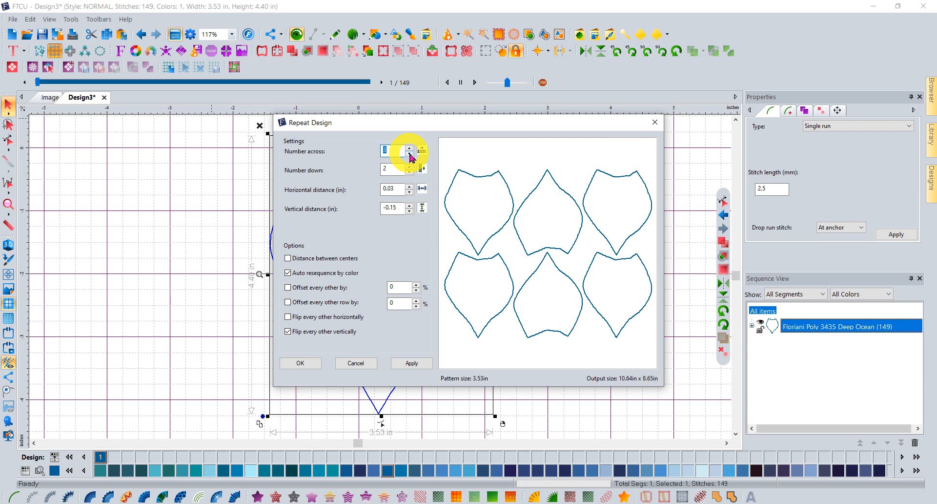
{"action": "left_click", "coordinate": [410, 154]}
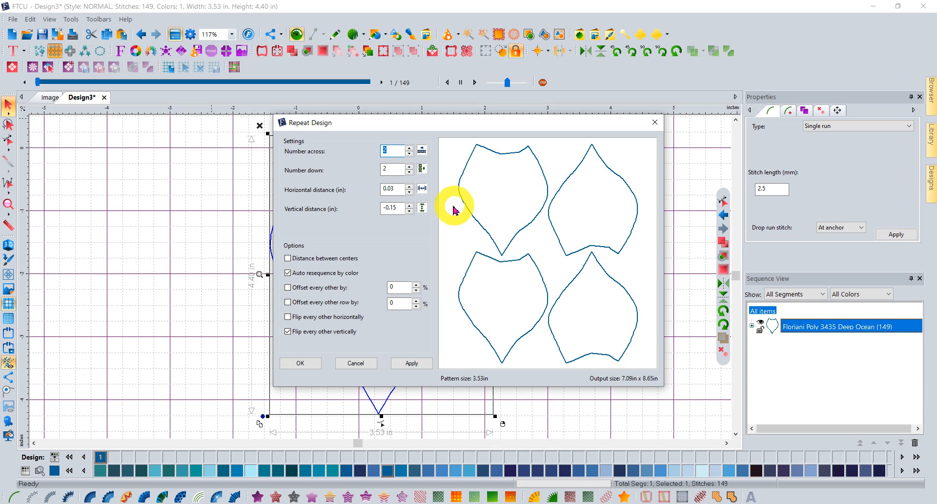
{"action": "left_click", "coordinate": [410, 165]}
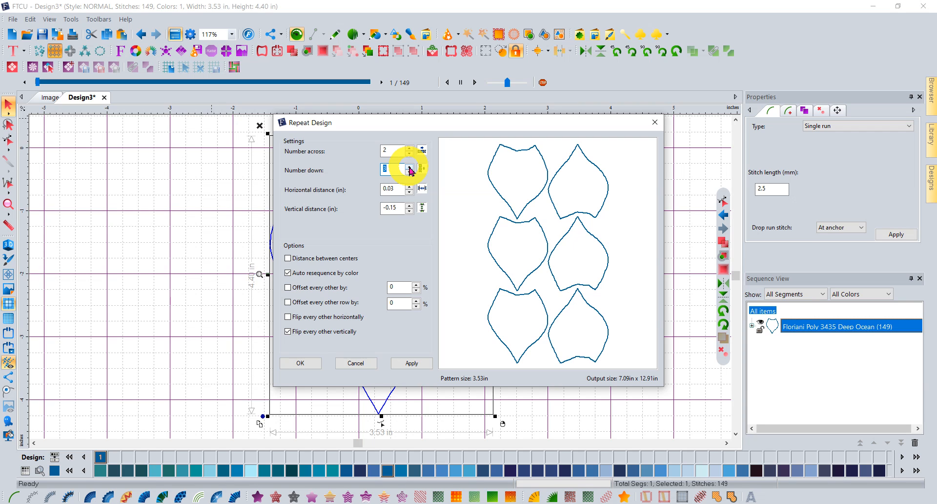
{"action": "left_click", "coordinate": [409, 171]}
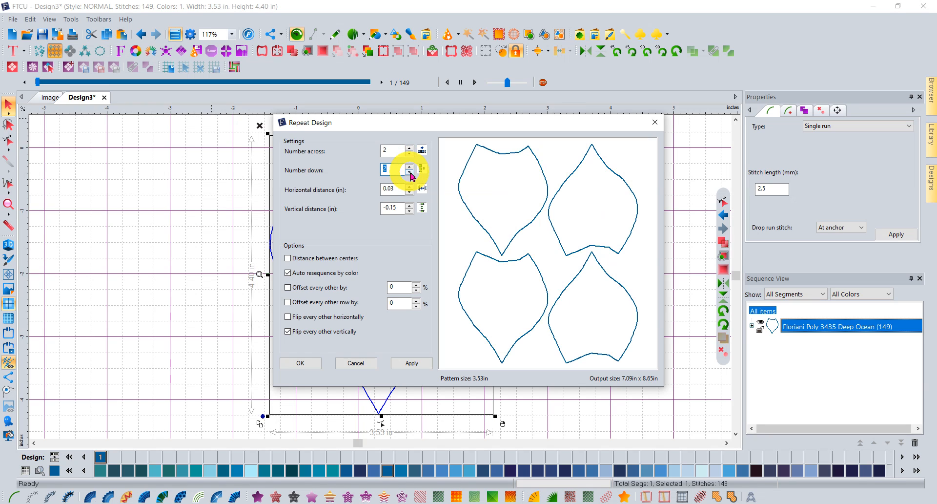
{"action": "left_click", "coordinate": [296, 363]}
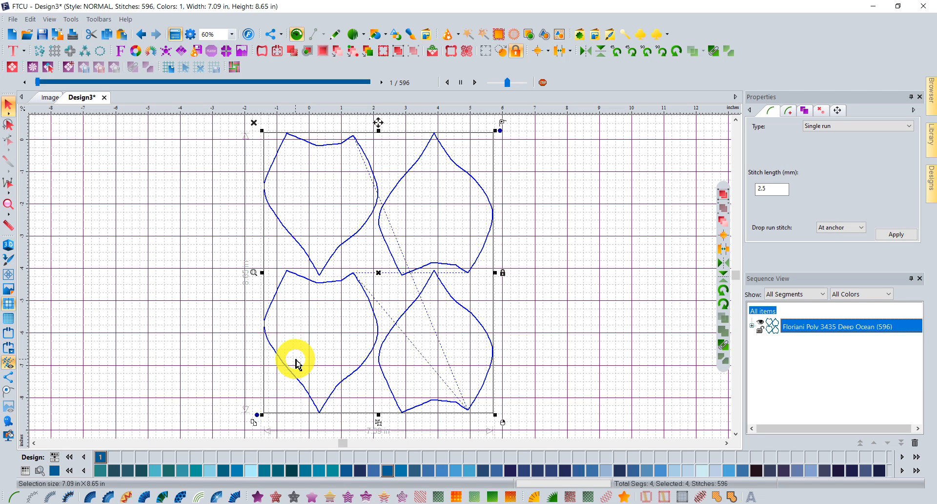
{"action": "left_click", "coordinate": [142, 36]}
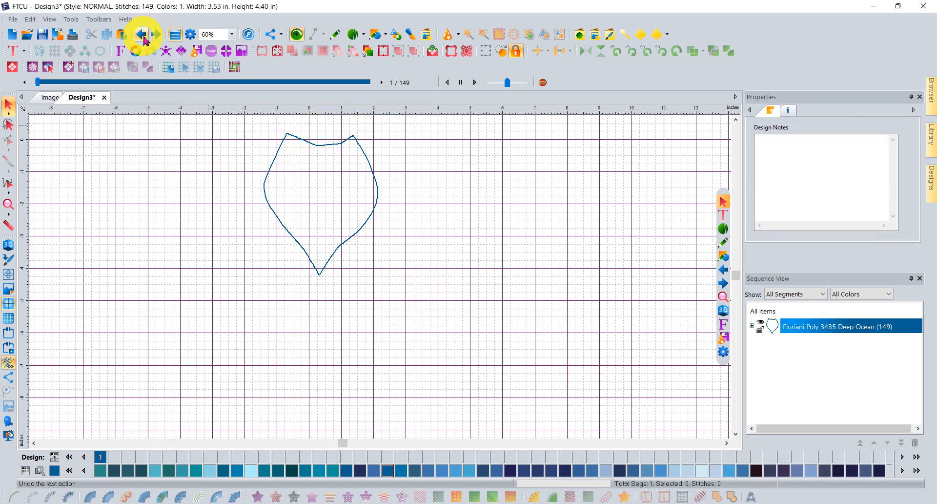
{"action": "left_click", "coordinate": [313, 142]}
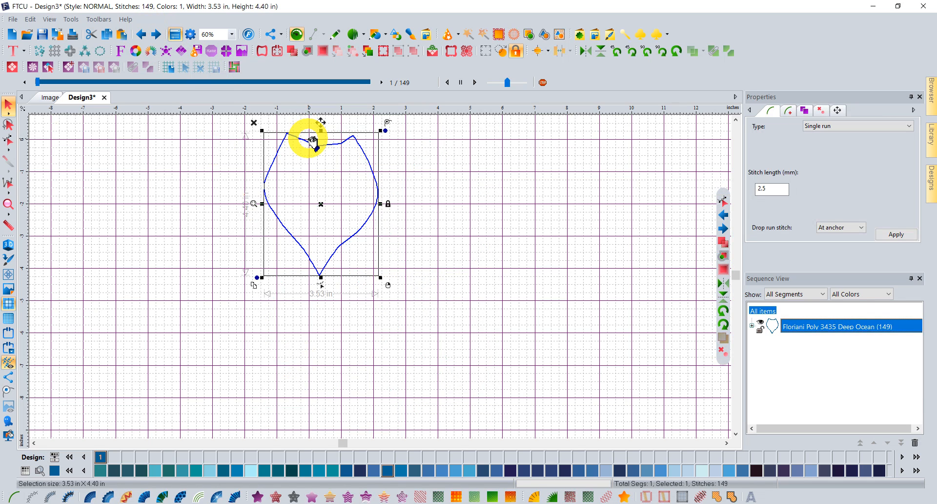
Save the outline as Design3.png on the Desktop, cropped to 3.57 × 4.44 in.
{"action": "left_click", "coordinate": [12, 20]}
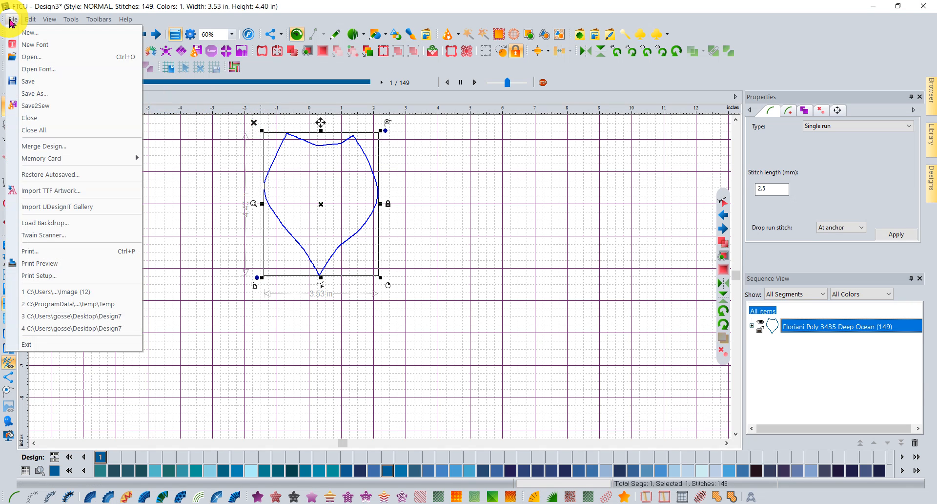
{"action": "left_click", "coordinate": [37, 93]}
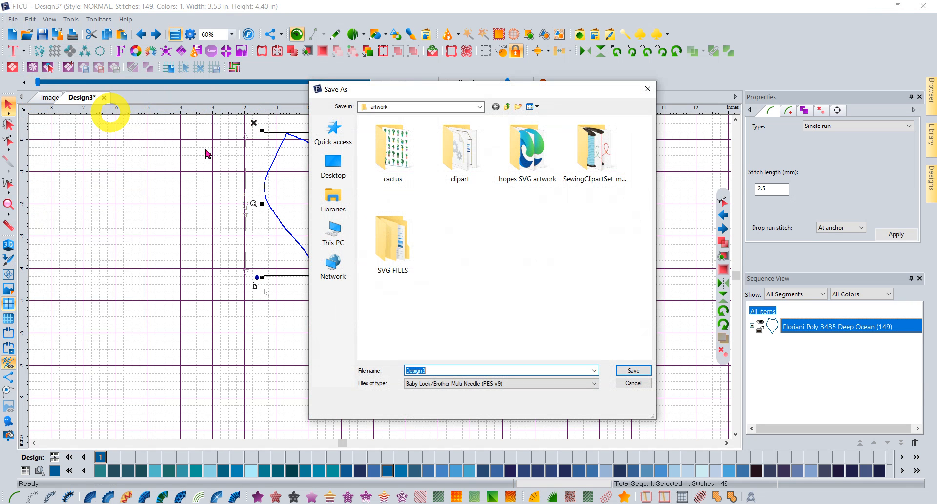
{"action": "left_click", "coordinate": [599, 384]}
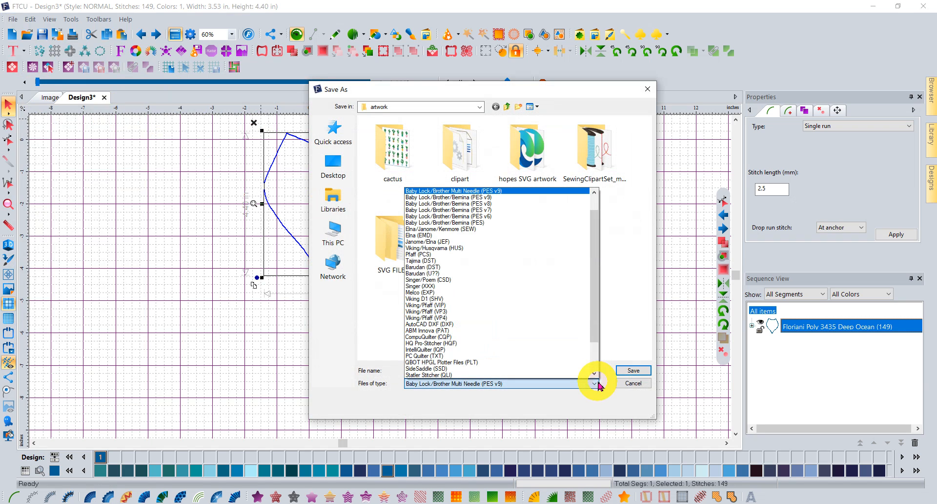
{"action": "scroll", "coordinate": [596, 380], "scroll_direction": "down", "scroll_amount": 2}
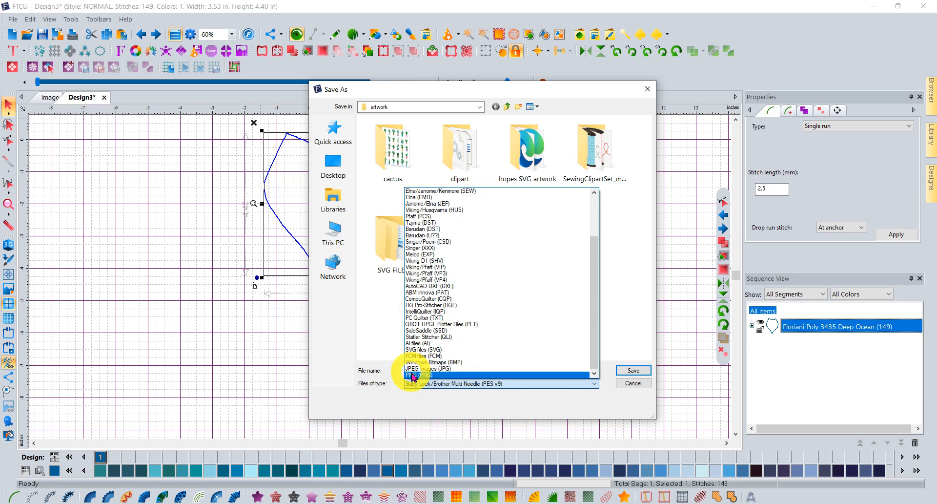
{"action": "left_click", "coordinate": [411, 375]}
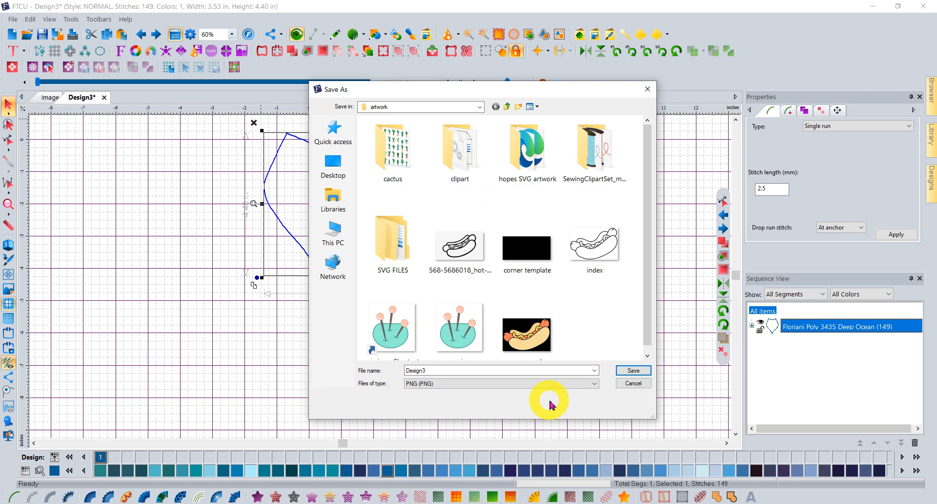
{"action": "left_click", "coordinate": [335, 165]}
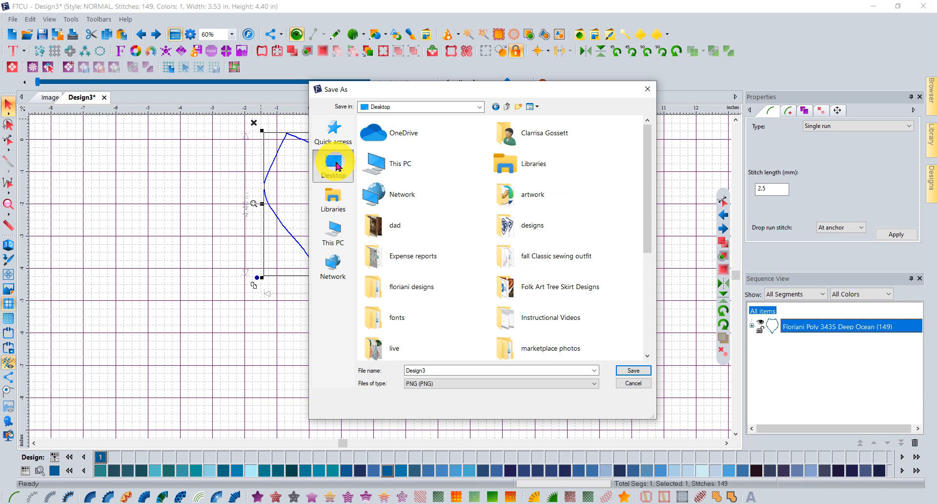
{"action": "left_click", "coordinate": [425, 370]}
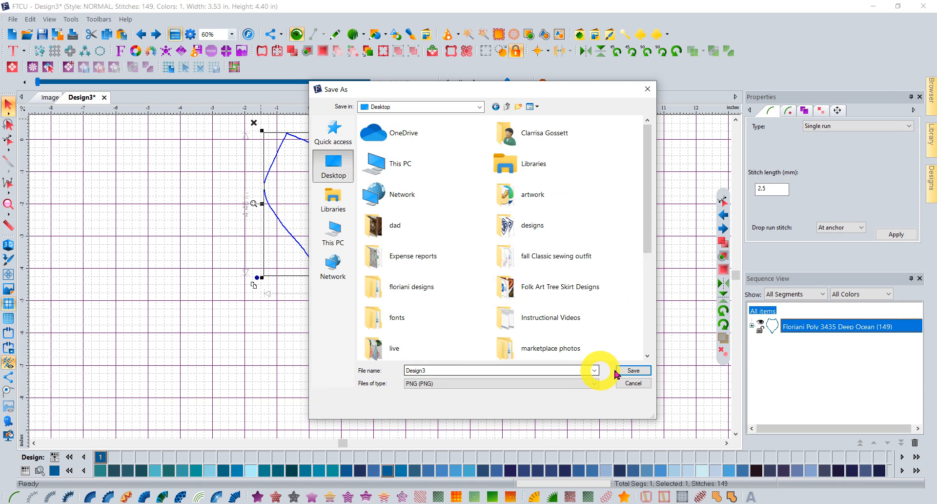
{"action": "left_click", "coordinate": [631, 370]}
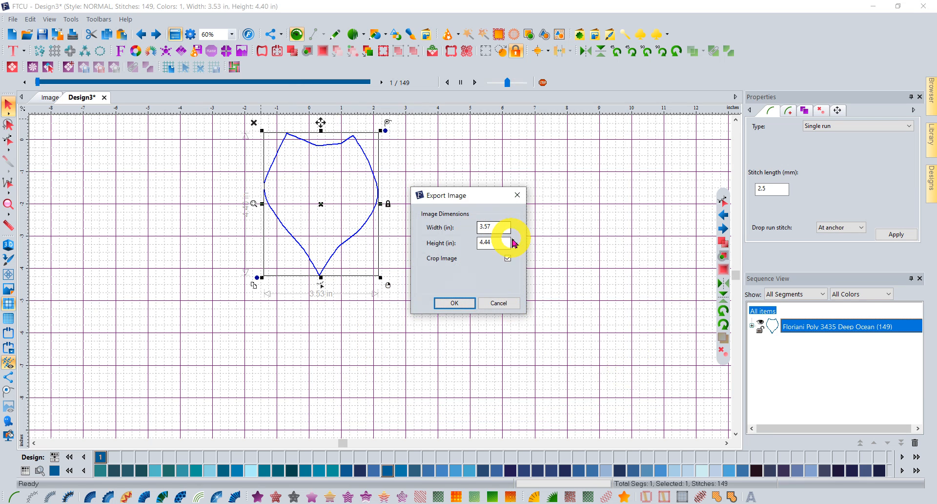
{"action": "left_click", "coordinate": [448, 306]}
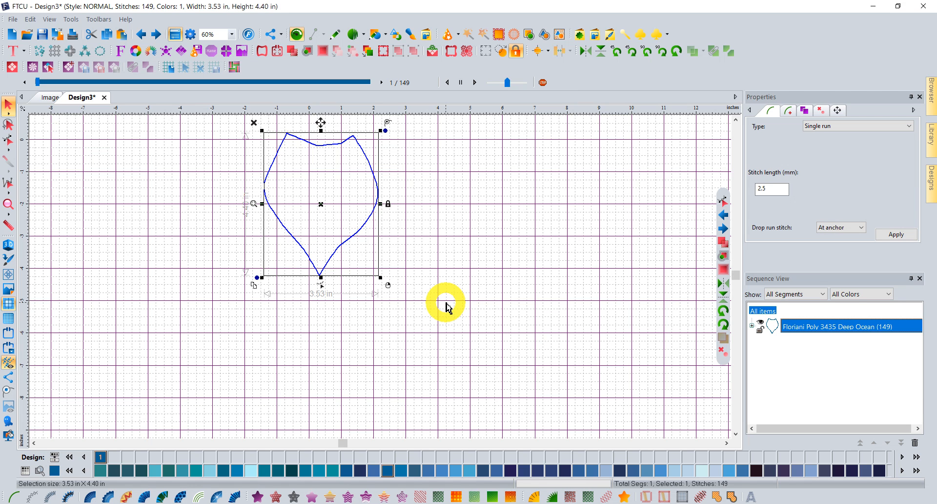
Open Design3.png from the desktop in Photos to check it, then return to FTCU's Design3 window.
{"action": "left_click", "coordinate": [873, 7]}
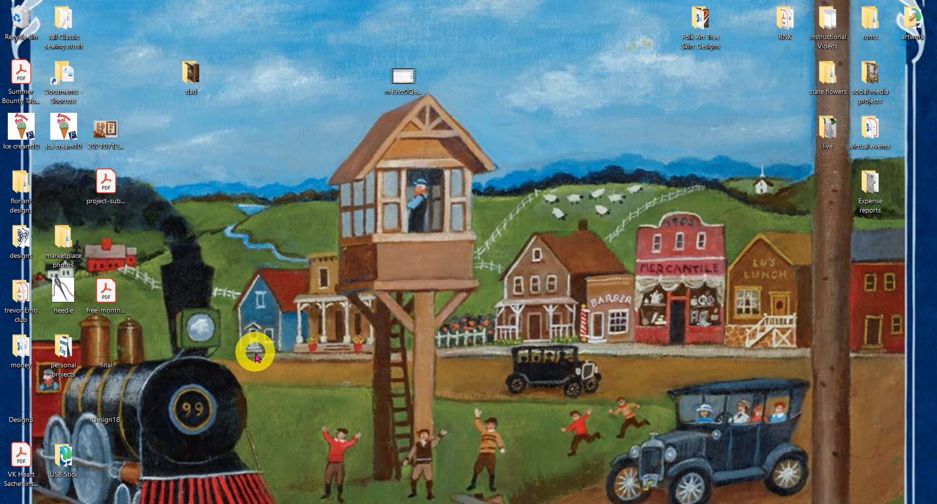
{"action": "double_click", "coordinate": [6, 408]}
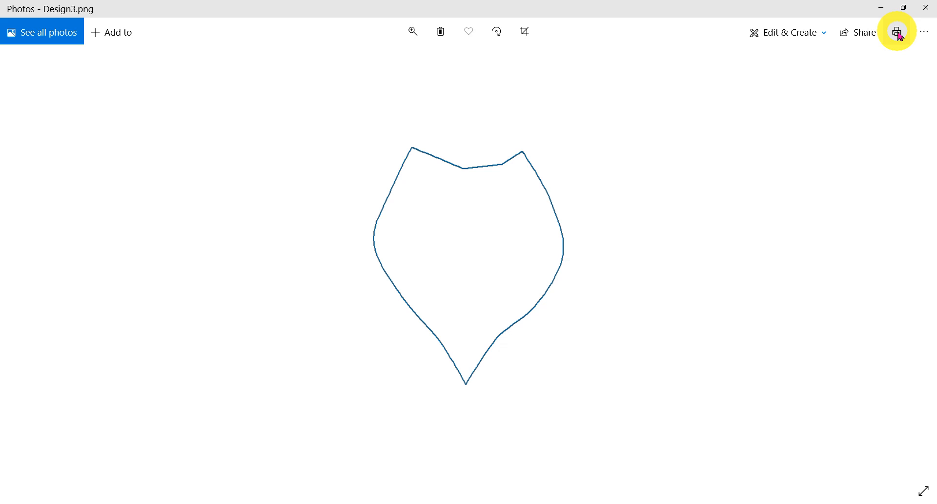
{"action": "left_click", "coordinate": [880, 8]}
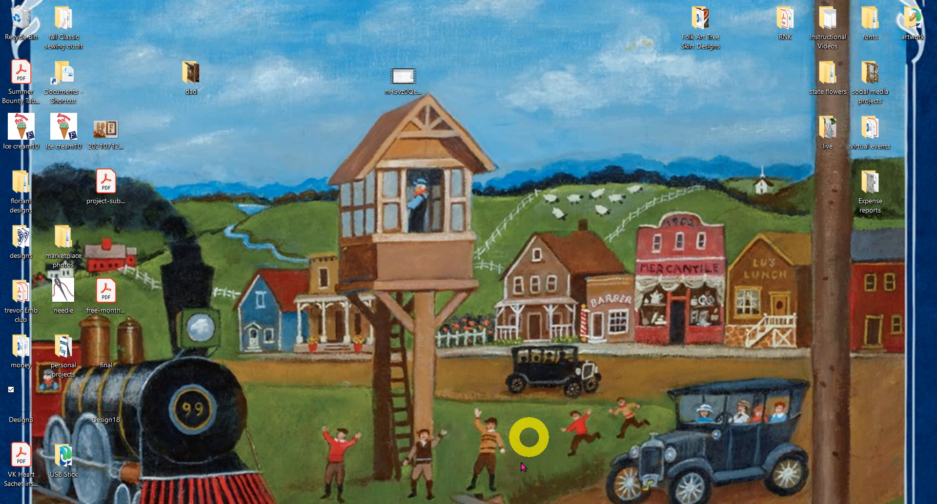
{"action": "left_click", "coordinate": [494, 502]}
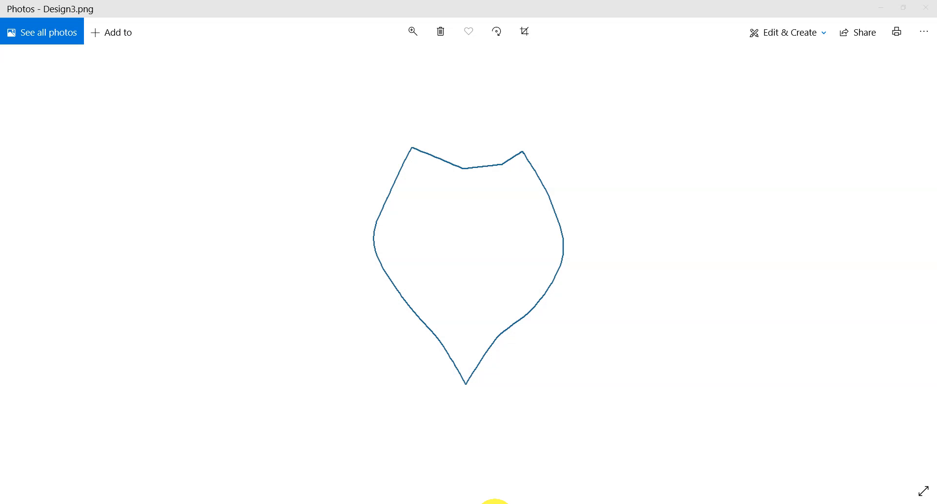
{"action": "left_click", "coordinate": [494, 501]}
{"action": "mouse_move", "coordinate": [472, 502]}
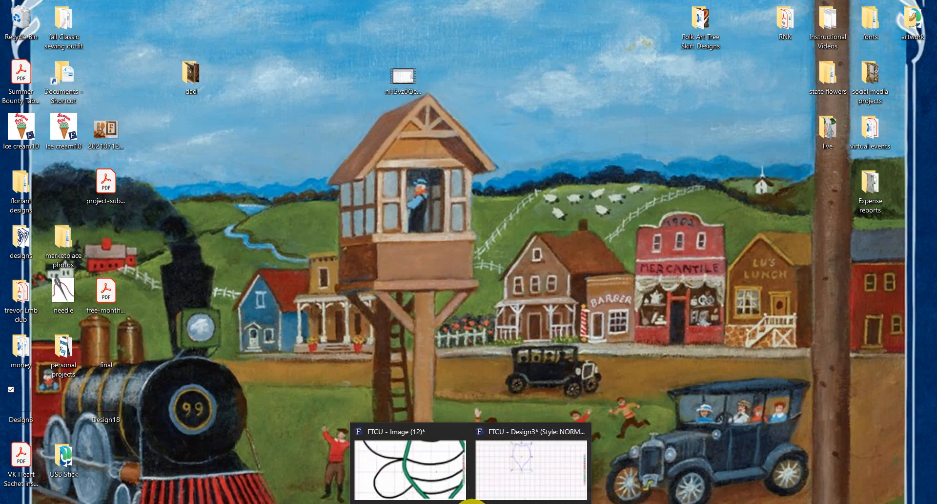
{"action": "left_click", "coordinate": [556, 456]}
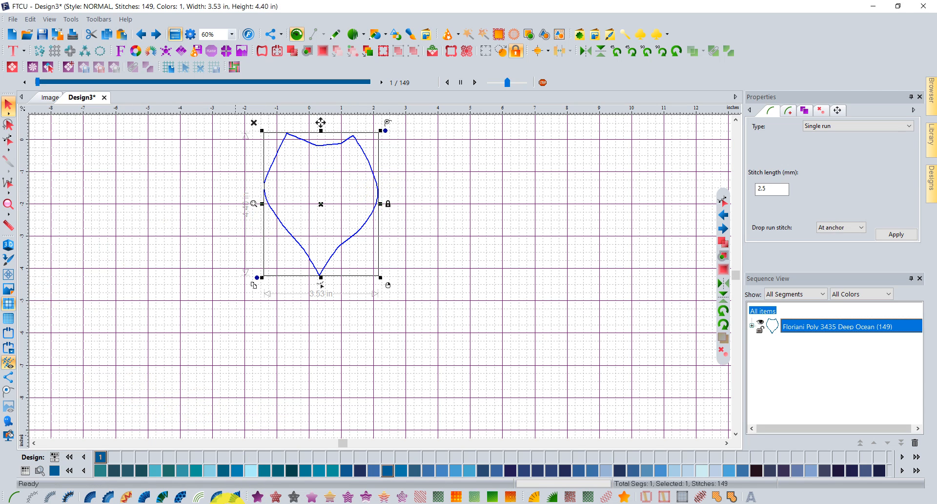
Minimize FTCU and open the context menu of the Design3 image on the desktop.
{"action": "left_click", "coordinate": [872, 7]}
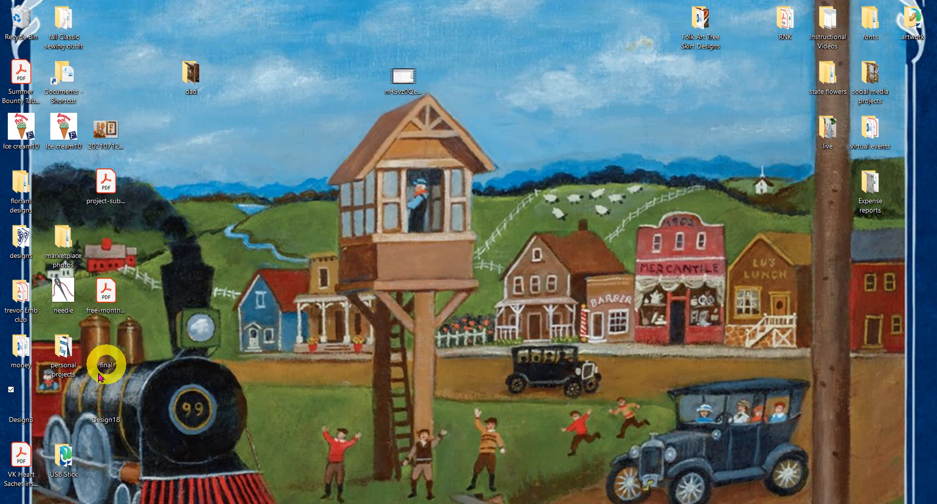
{"action": "right_click", "coordinate": [30, 391]}
Copy Design3.png, paste it into a new blank Word document, and minimize Word.
{"action": "left_click", "coordinate": [59, 322]}
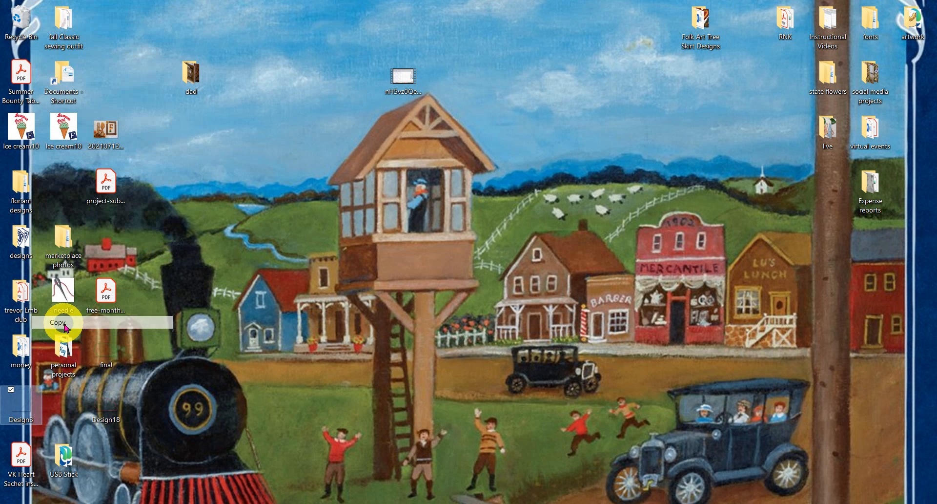
{"action": "left_click", "coordinate": [227, 503]}
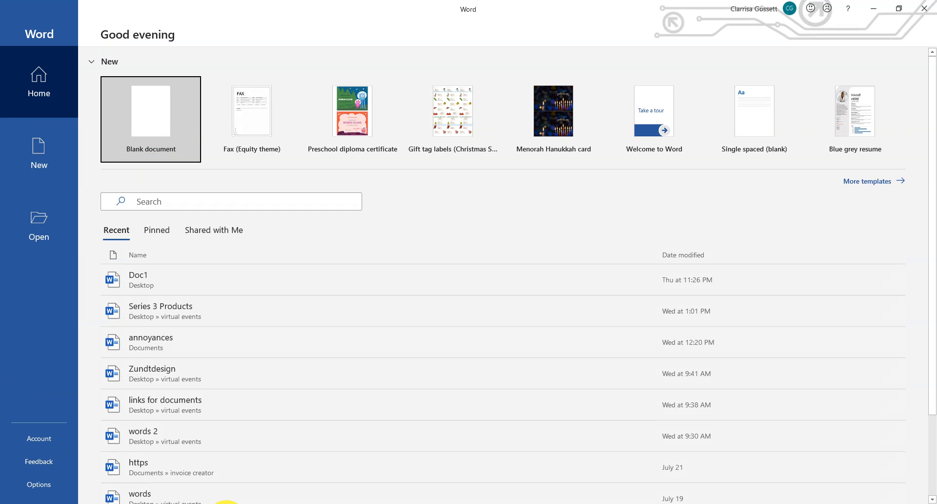
{"action": "left_click", "coordinate": [155, 119]}
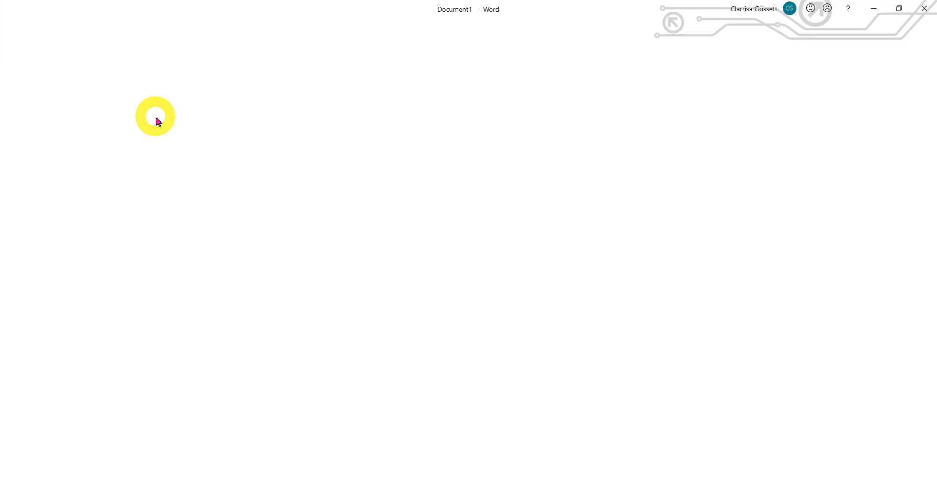
{"action": "right_click", "coordinate": [385, 159]}
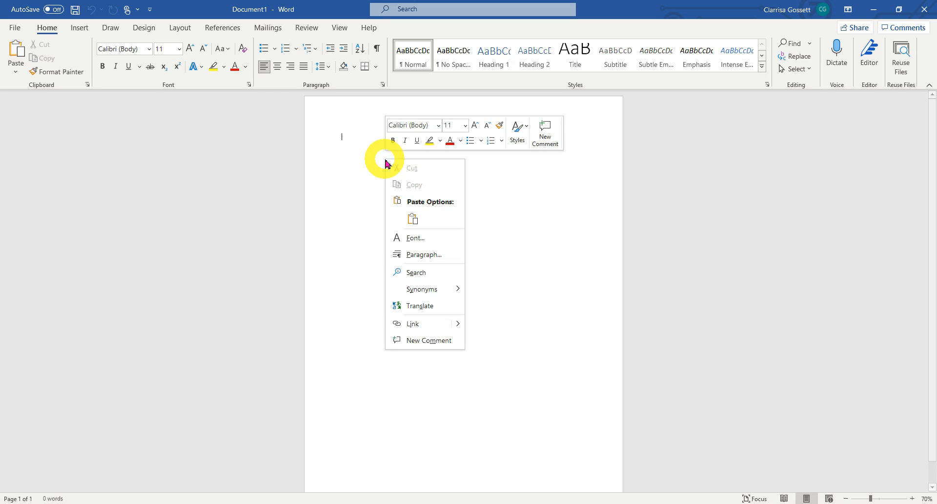
{"action": "left_click", "coordinate": [413, 218]}
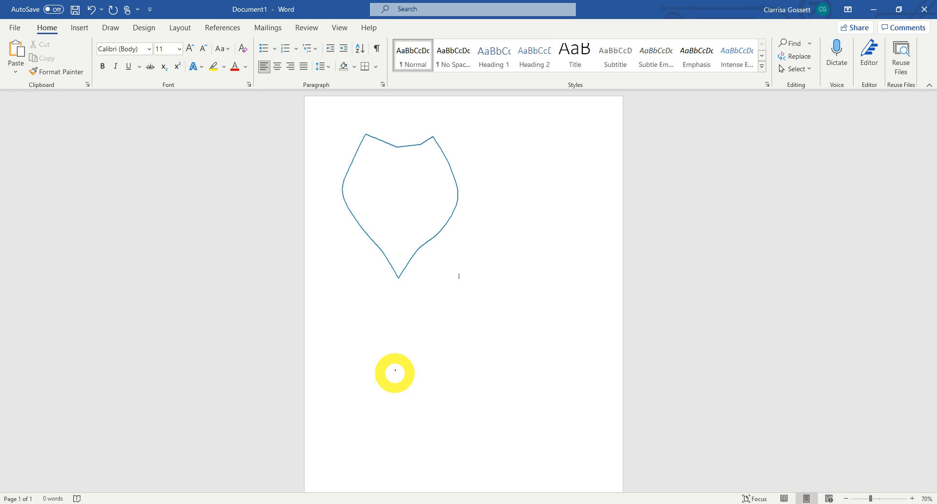
{"action": "left_click", "coordinate": [871, 9]}
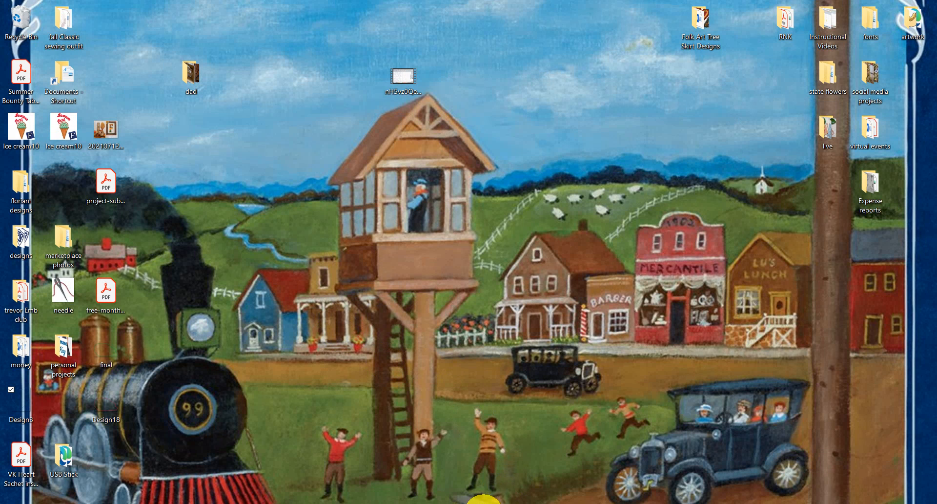
Recolor the Design3 outline with Floriani Poly Black (900) thread and reselect it after checking.
{"action": "mouse_move", "coordinate": [474, 500]}
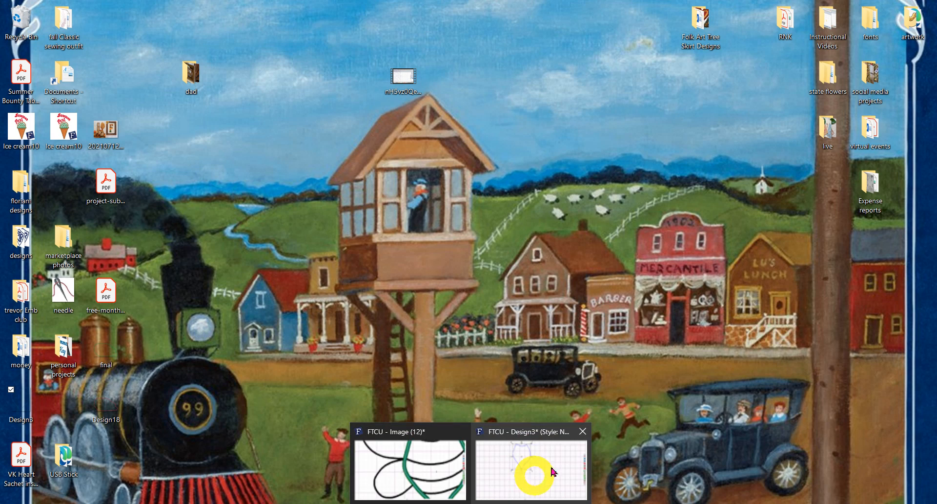
{"action": "left_click", "coordinate": [566, 457]}
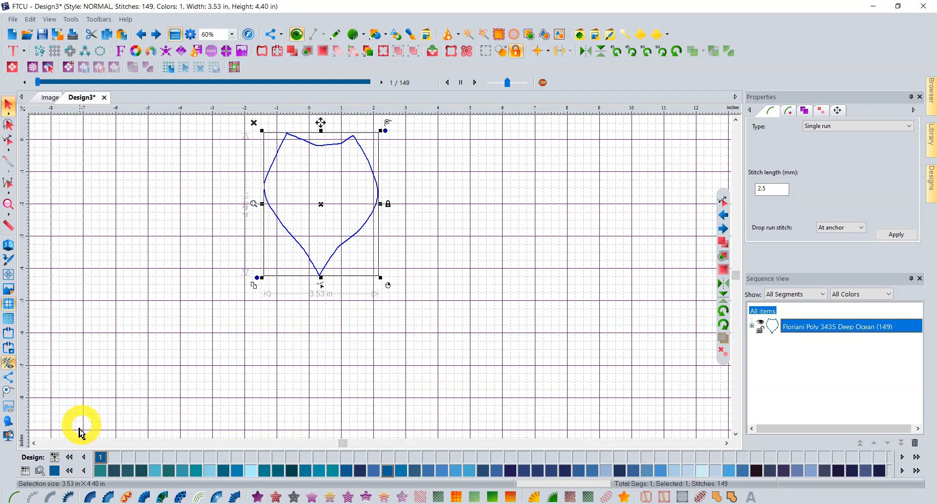
{"action": "left_click", "coordinate": [71, 470]}
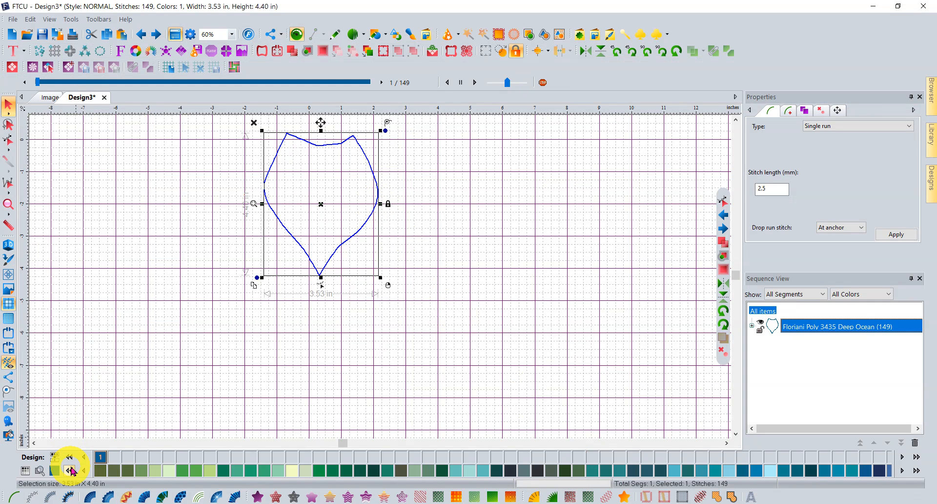
{"action": "left_click", "coordinate": [71, 470]}
{"action": "left_click", "coordinate": [71, 470]}
{"action": "left_click", "coordinate": [71, 470]}
{"action": "left_click", "coordinate": [71, 470]}
{"action": "left_click", "coordinate": [70, 470]}
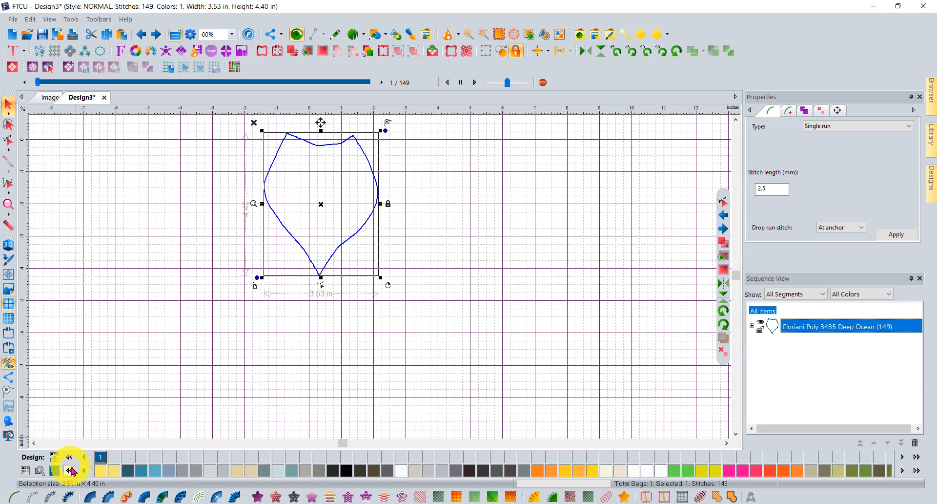
{"action": "left_click", "coordinate": [350, 473]}
{"action": "left_click", "coordinate": [435, 361]}
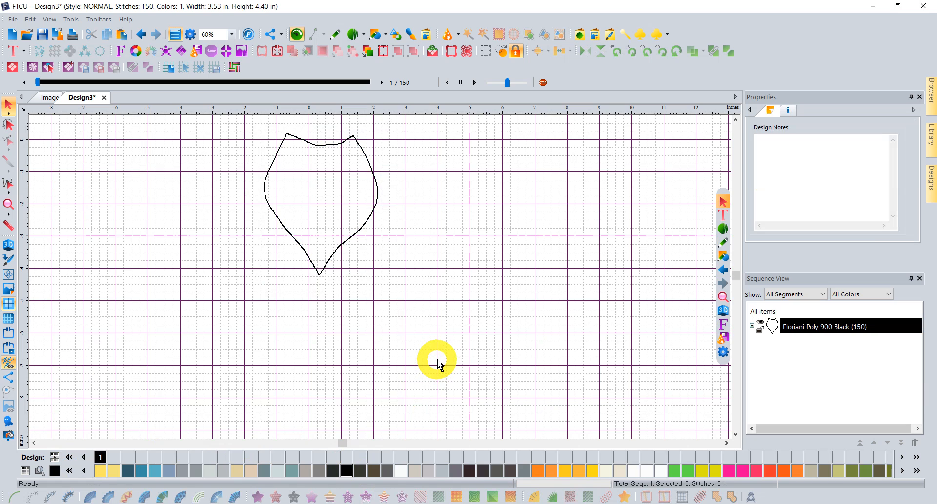
{"action": "left_click", "coordinate": [379, 204]}
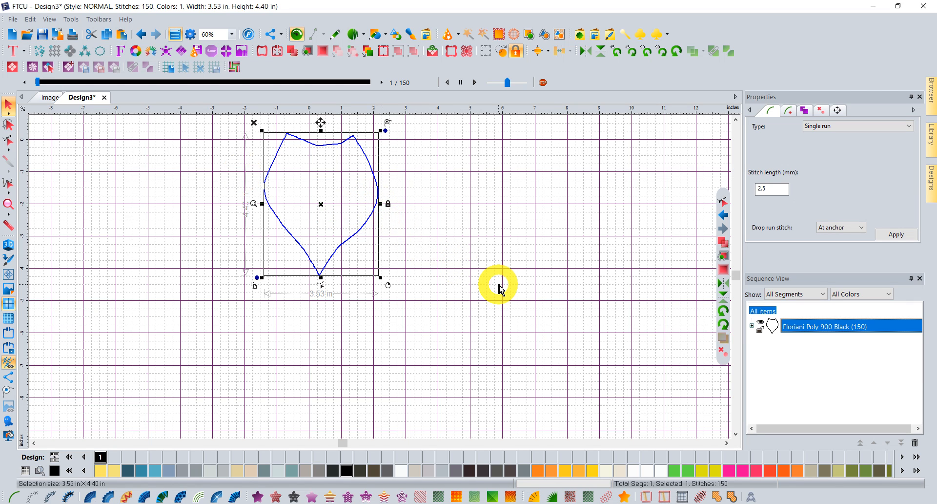
{"action": "left_click", "coordinate": [23, 51]}
Place a text object below the outline using a TTF font in Outline Only style.
{"action": "left_click", "coordinate": [15, 71]}
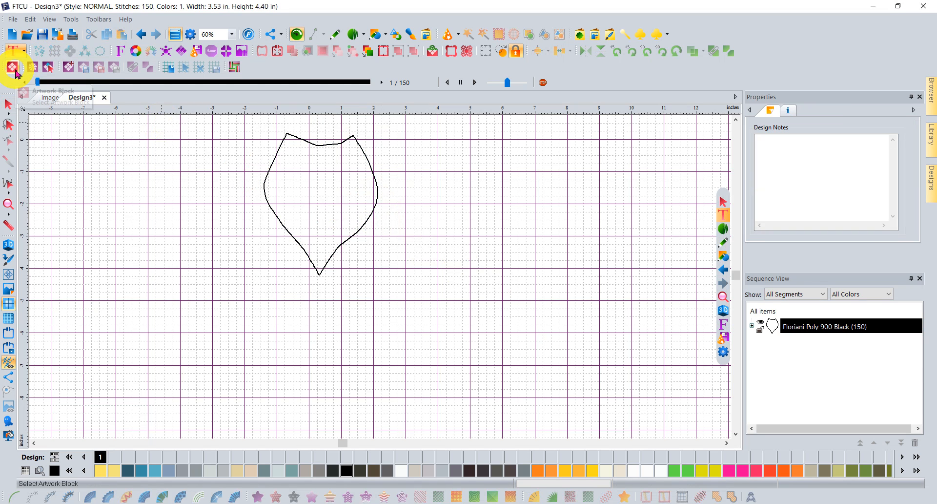
{"action": "left_click", "coordinate": [233, 302]}
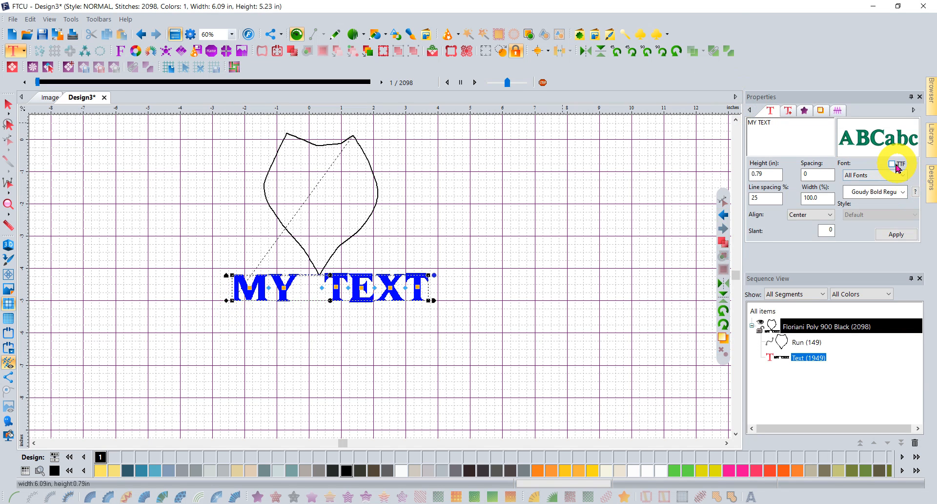
{"action": "left_click", "coordinate": [893, 165]}
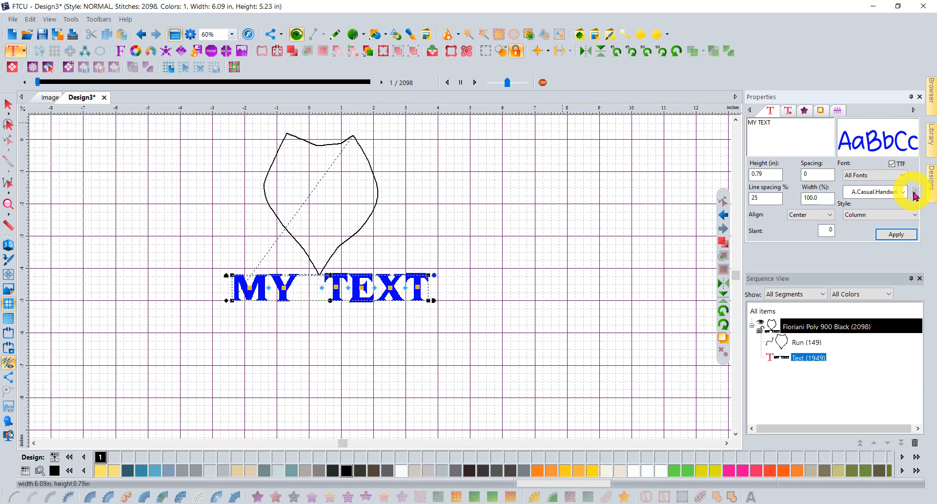
{"action": "left_click", "coordinate": [914, 214]}
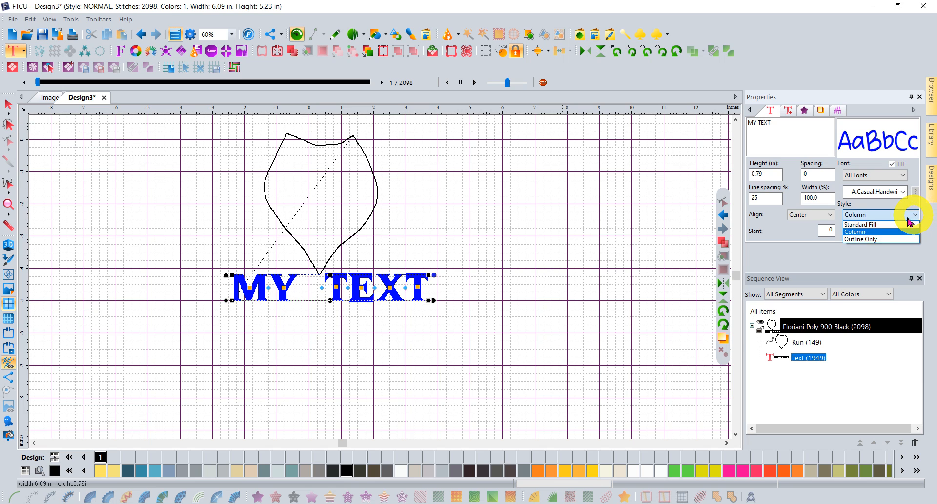
{"action": "left_click", "coordinate": [867, 239]}
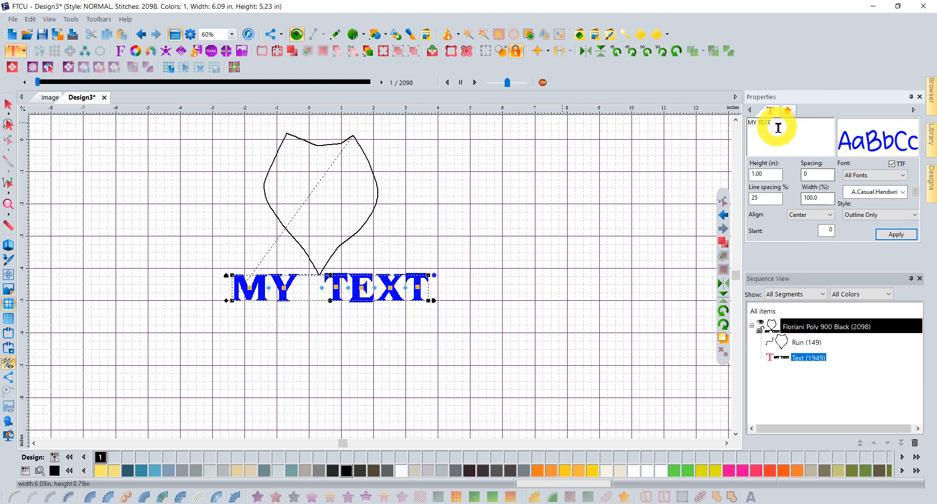
{"action": "left_click_drag", "start_coordinate": [776, 126], "coordinate": [753, 123]}
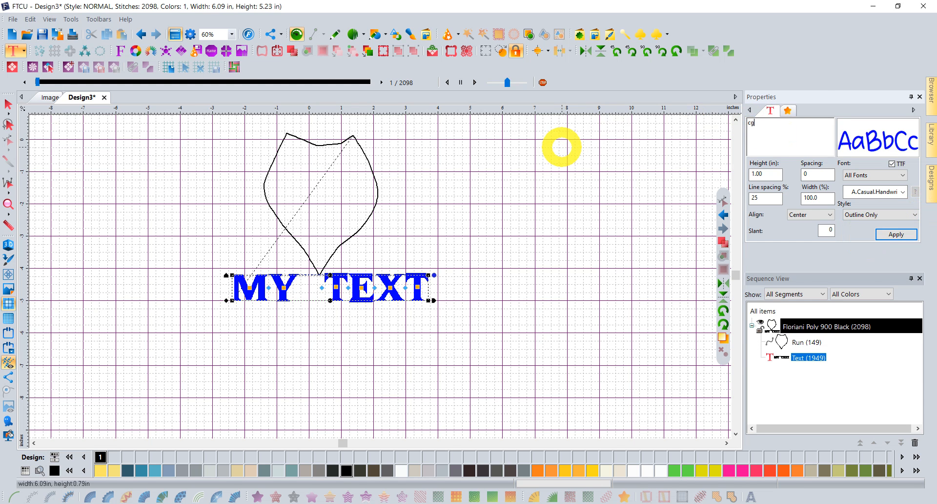
{"action": "left_click", "coordinate": [897, 238]}
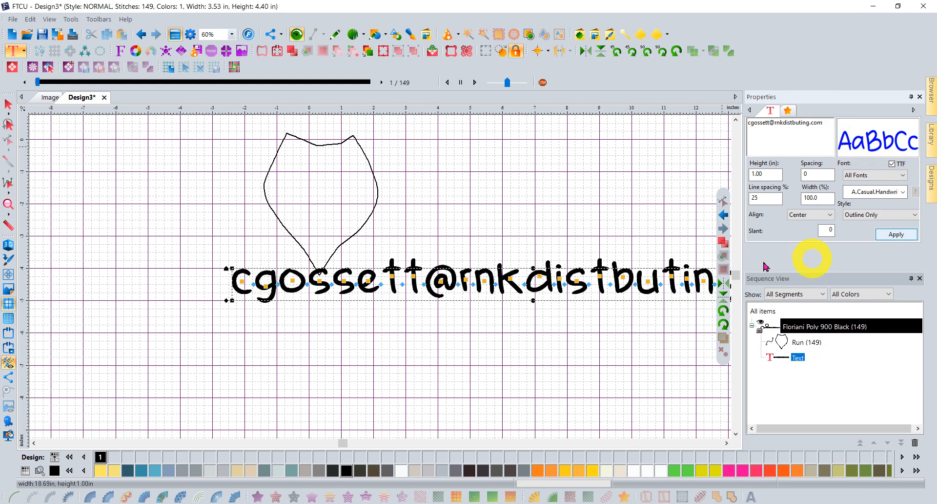
Zoom out, then insert the missing 'ri' to fix the address spelling and apply.
{"action": "left_click", "coordinate": [8, 204]}
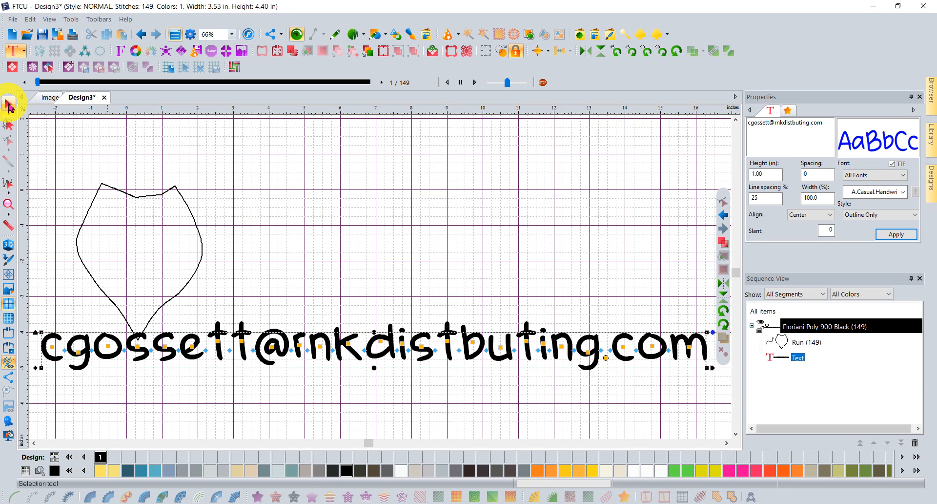
{"action": "left_click", "coordinate": [9, 104]}
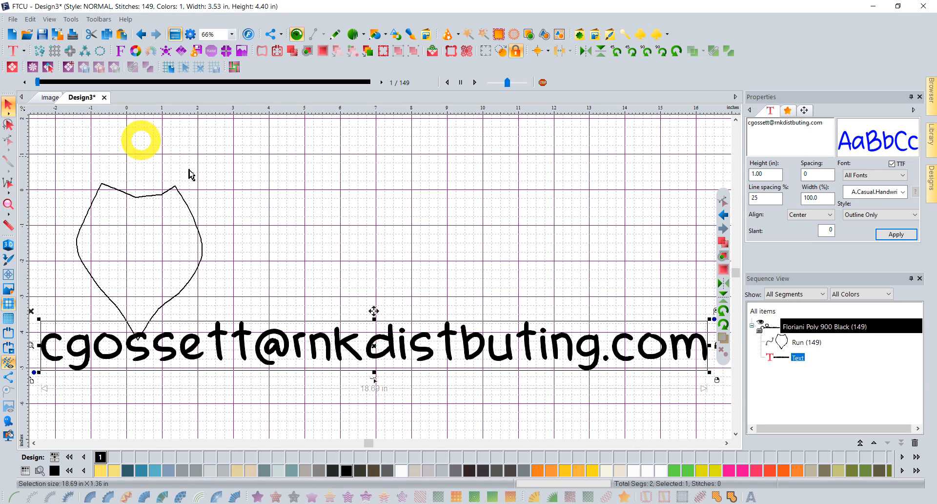
{"action": "left_click", "coordinate": [794, 122]}
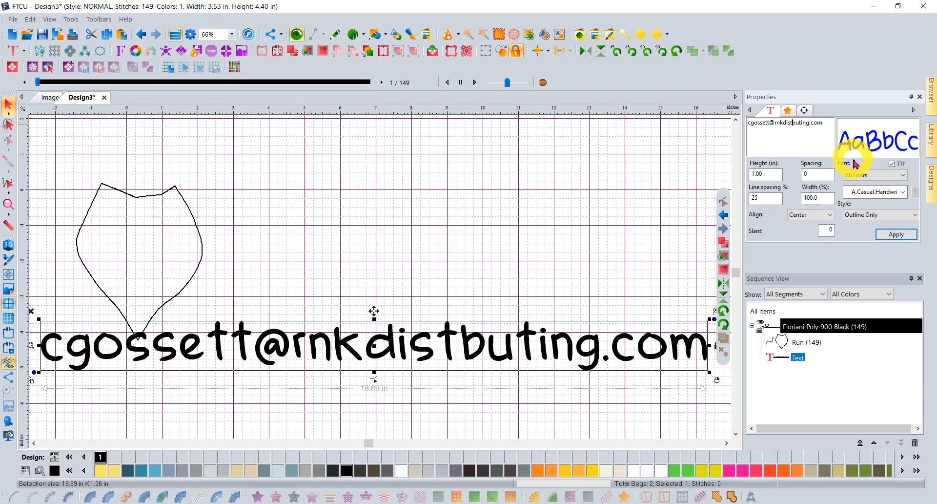
{"action": "type", "text": "ri"}
{"action": "left_click", "coordinate": [883, 234]}
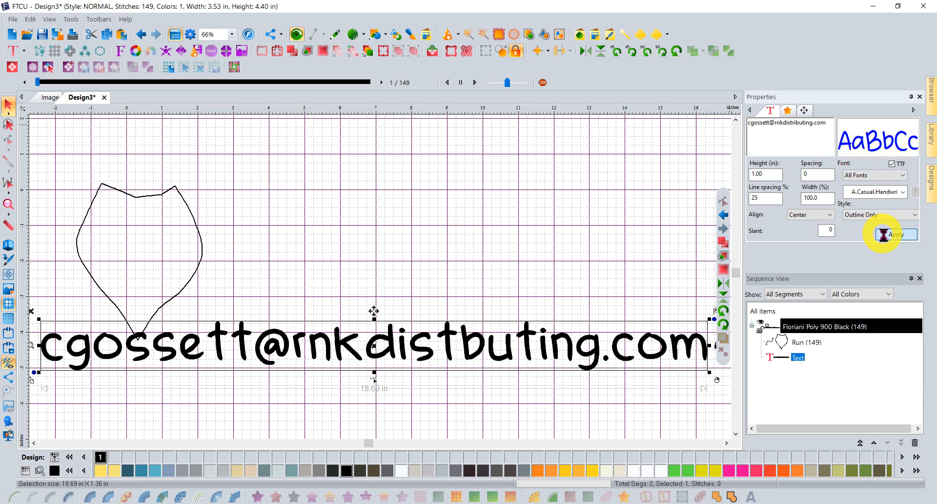